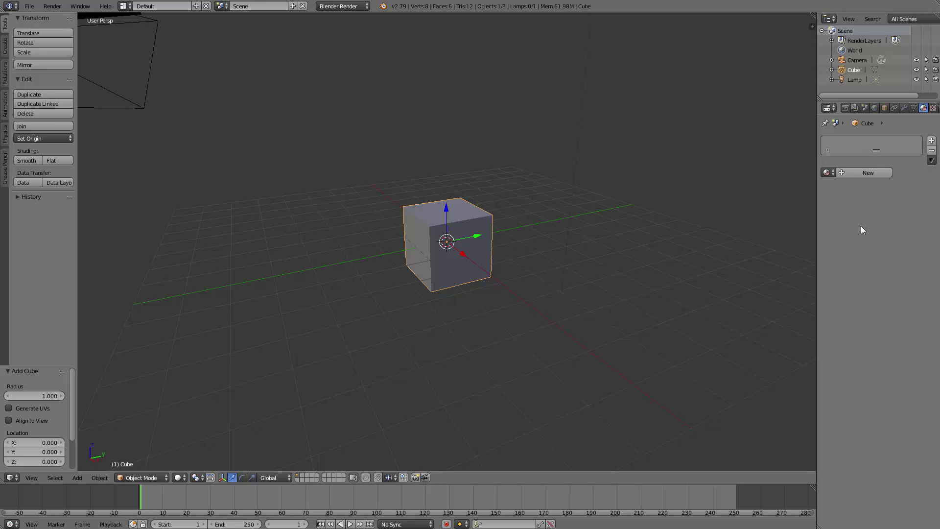
# - Switch the render engine to Cycles Render and delete the default cube
pyautogui.click(350, 7)
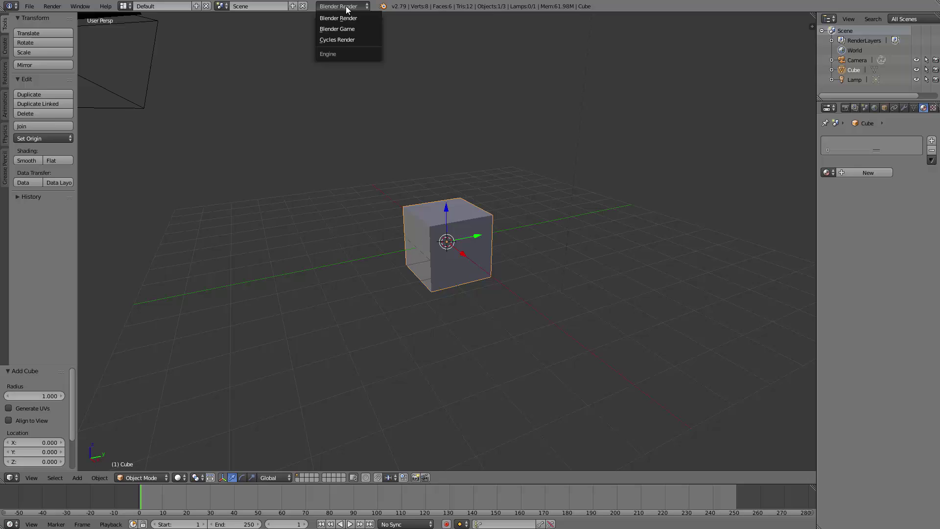
pyautogui.click(356, 41)
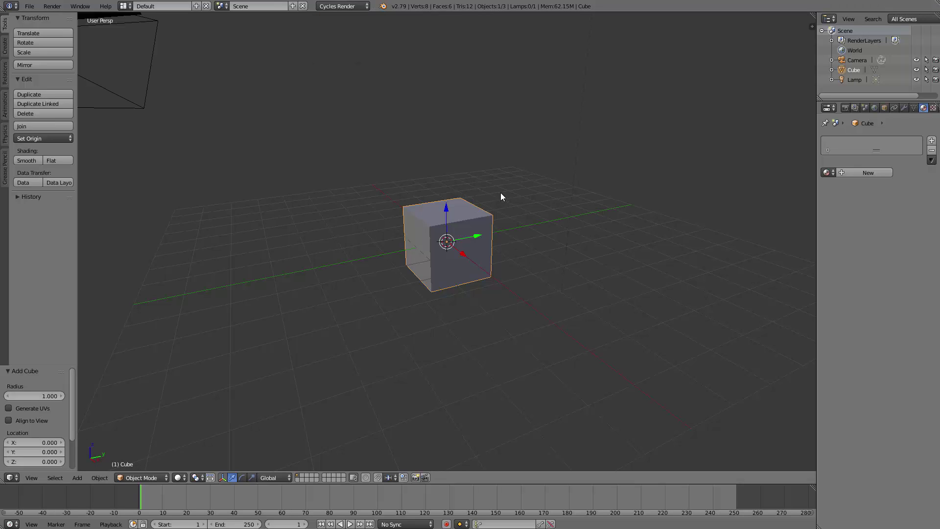
pyautogui.press('x')
pyautogui.click(485, 194)
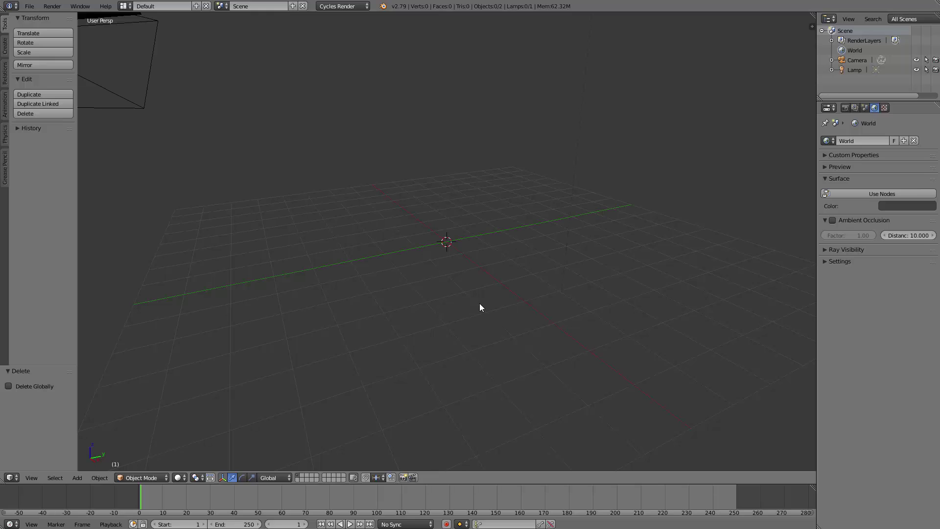
# - Add a ground plane at the scene's centre, scaled up about 11.48 times and raised about 0.26 along Z
pyautogui.hotkey('shift', 'a')
pyautogui.moveTo(479, 294)
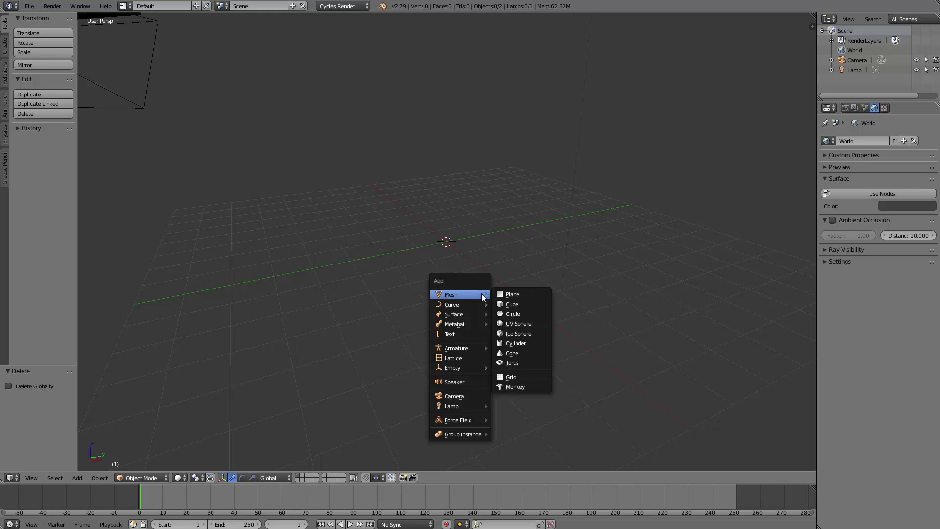
pyautogui.click(521, 293)
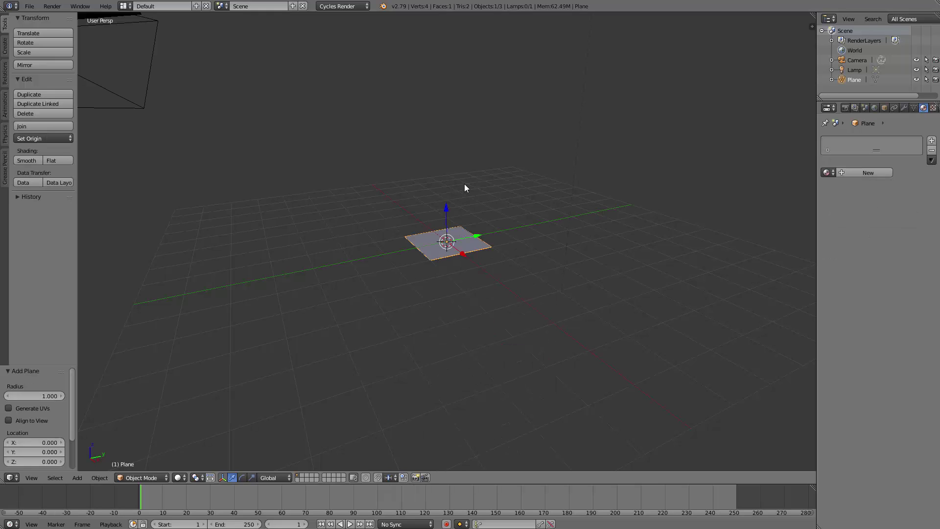
pyautogui.press('s')
pyautogui.click(618, 207)
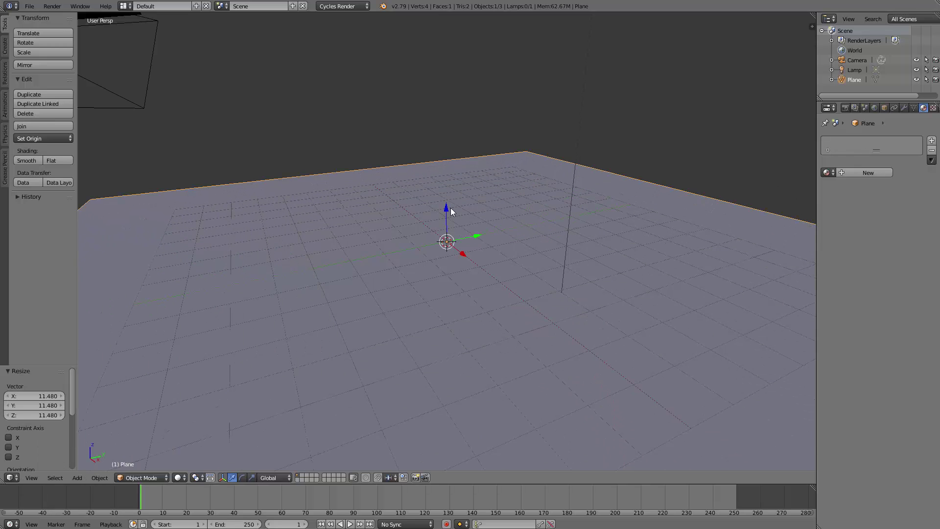
pyautogui.moveTo(445, 205); pyautogui.dragTo(445, 196)
pyautogui.moveTo(596, 254); pyautogui.dragTo(551, 279, button='middle')
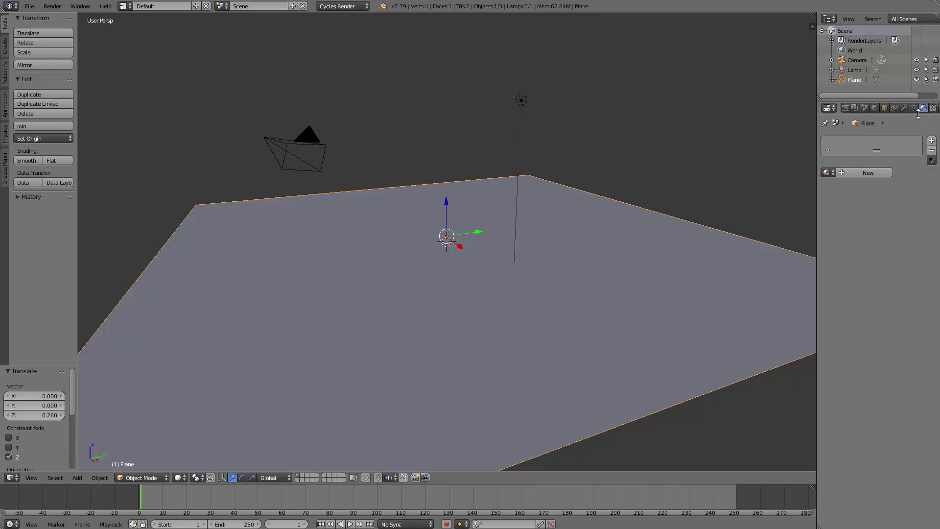
# - Add a particle system to the plane and set its type to Hair
pyautogui.scroll(-5, 899, 109)
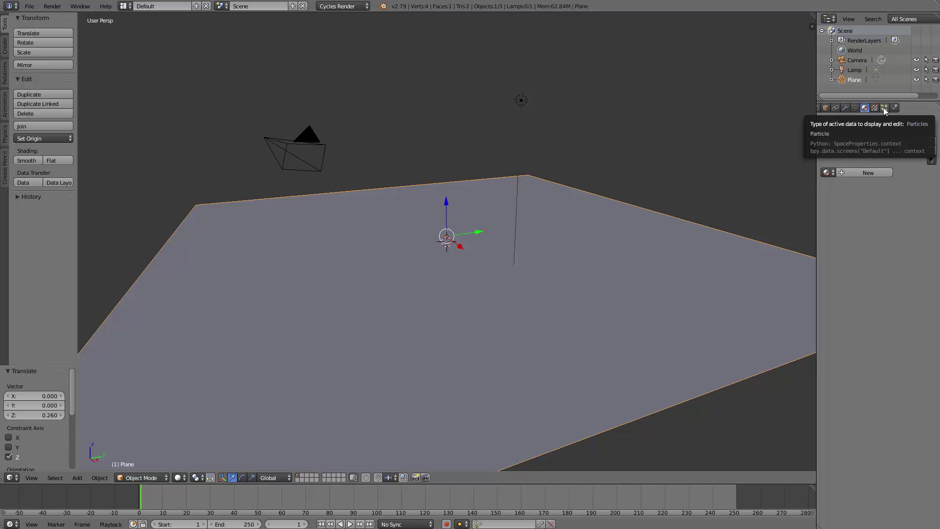
pyautogui.click(885, 109)
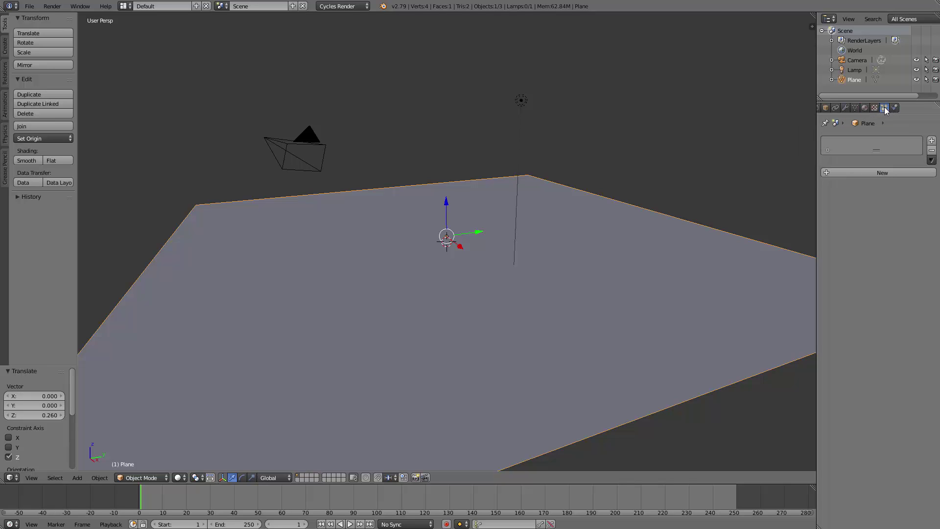
pyautogui.click(890, 171)
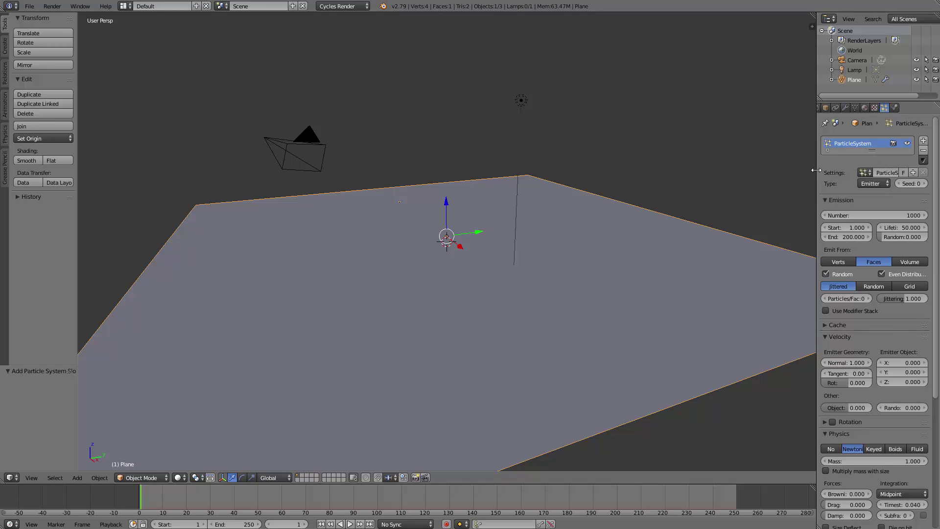
pyautogui.click(879, 182)
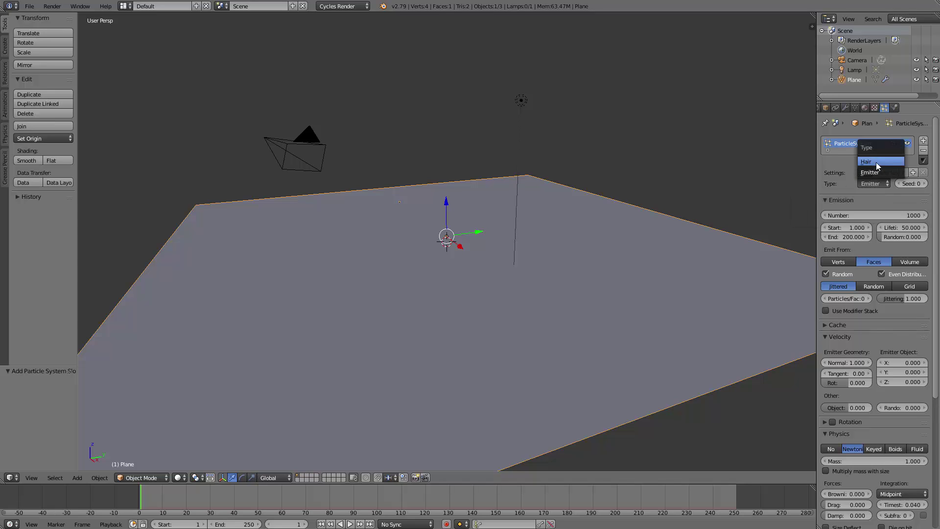
pyautogui.click(876, 162)
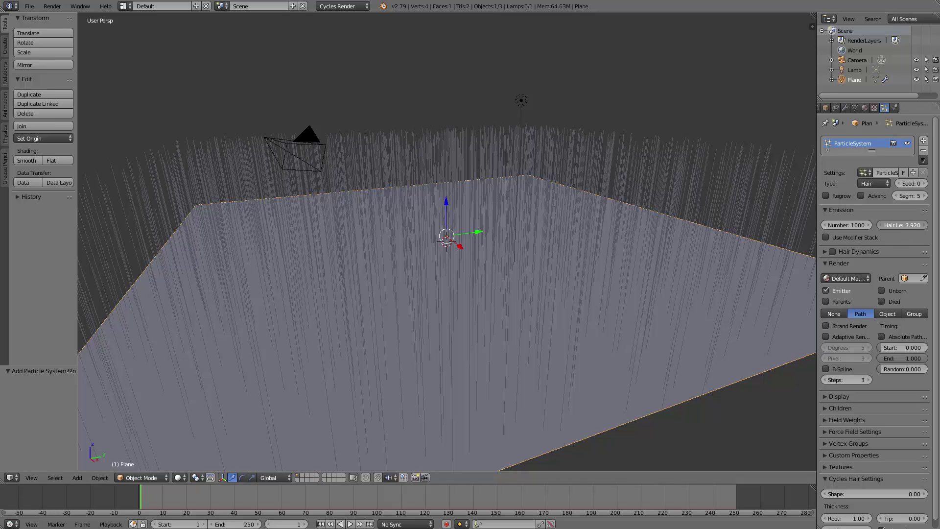
# - Shorten the plane's hair particles to a hair length of 0.780
pyautogui.moveTo(902, 225); pyautogui.dragTo(851, 224)
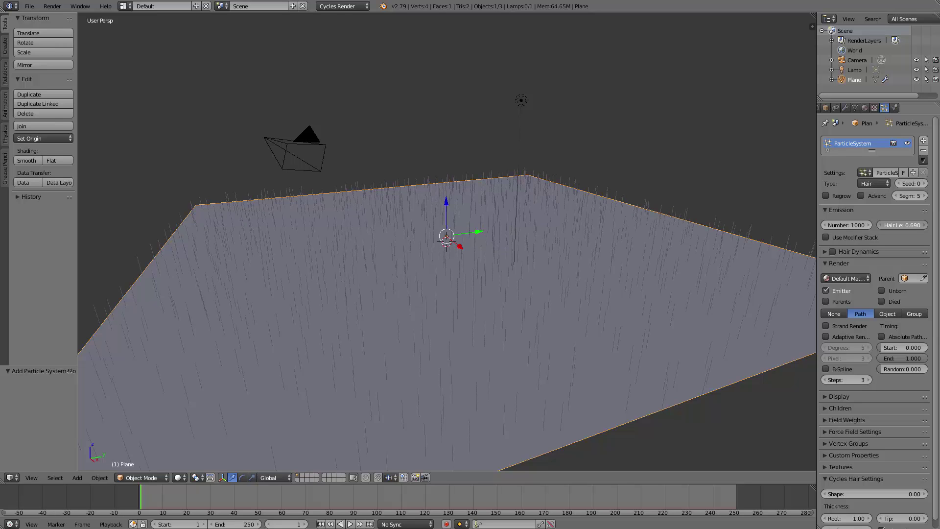
pyautogui.moveTo(902, 224); pyautogui.dragTo(899, 225)
pyautogui.moveTo(646, 309); pyautogui.dragTo(688, 292, button='middle')
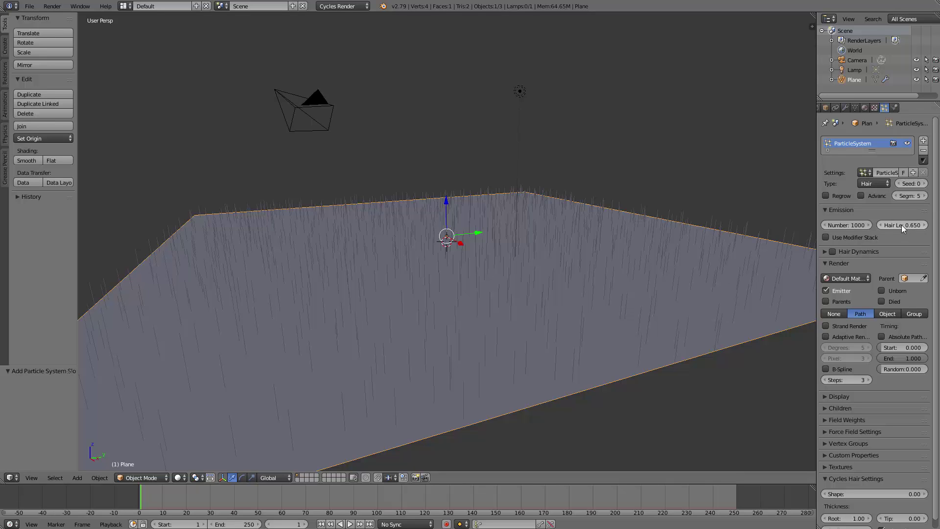
pyautogui.moveTo(903, 228); pyautogui.dragTo(920, 228)
pyautogui.moveTo(618, 286)
pyautogui.mouseDown(button='middle')
pyautogui.moveTo(612, 277)
pyautogui.moveTo(621, 287)
pyautogui.mouseUp(button='middle')
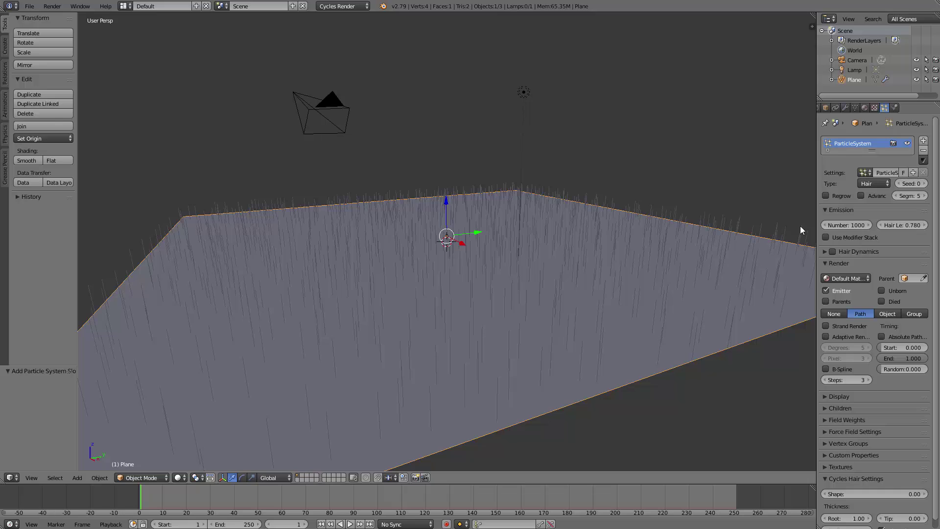
# - Set the hair particle system's children to Interpolated
pyautogui.scroll(-1, 883, 253)
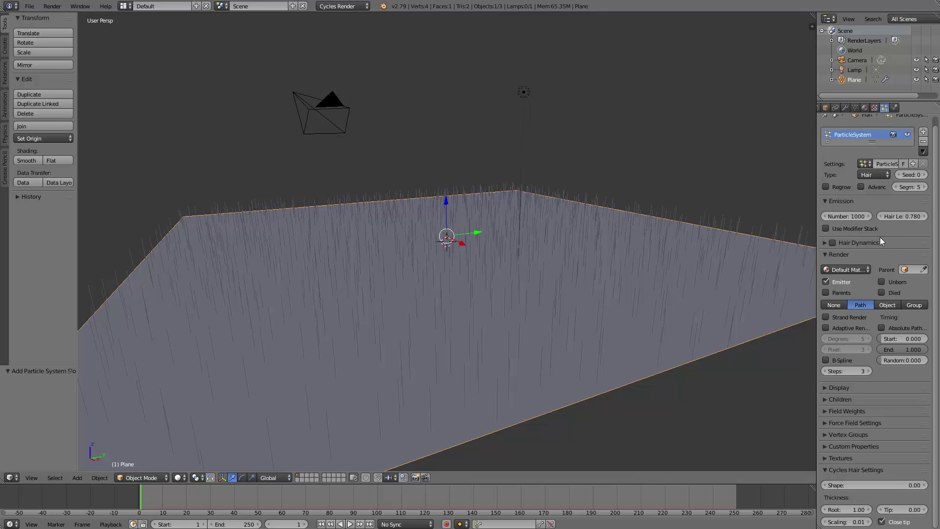
pyautogui.click(824, 399)
pyautogui.scroll(-2, 913, 404)
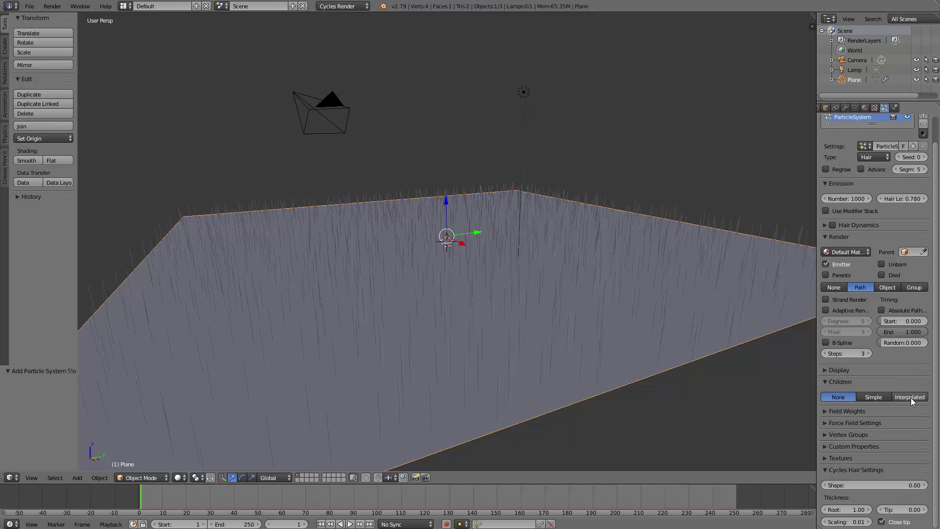
pyautogui.click(911, 398)
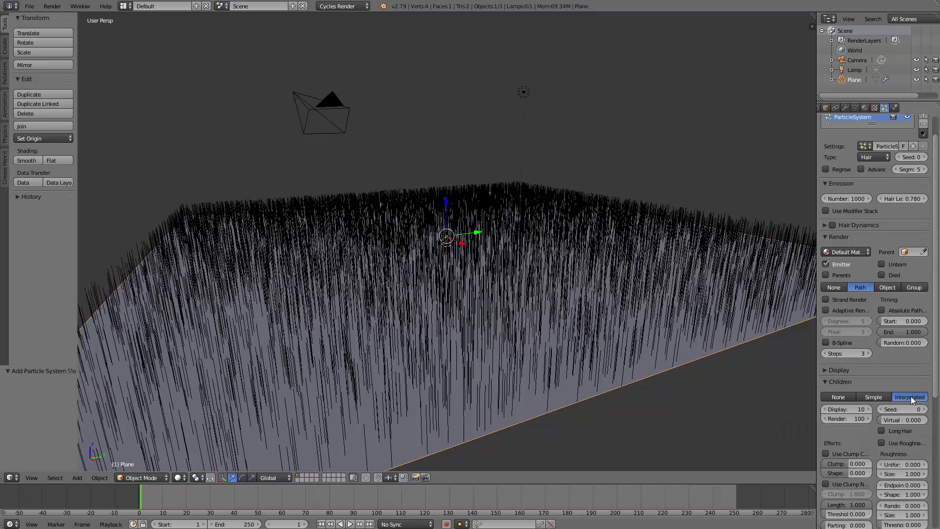
pyautogui.moveTo(581, 332)
pyautogui.mouseDown(button='middle')
pyautogui.moveTo(579, 346)
pyautogui.moveTo(578, 337)
pyautogui.mouseUp(button='middle')
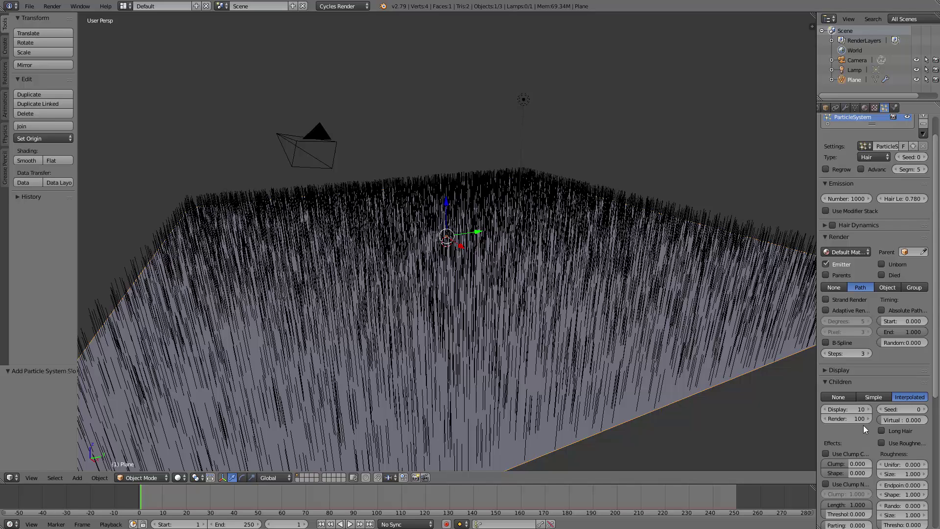
# - Set the child hairs' uniform roughness to 0.054, random roughness to 0.062 and clump to -0.417
pyautogui.scroll(-2, 916, 425)
pyautogui.scroll(-3, 915, 425)
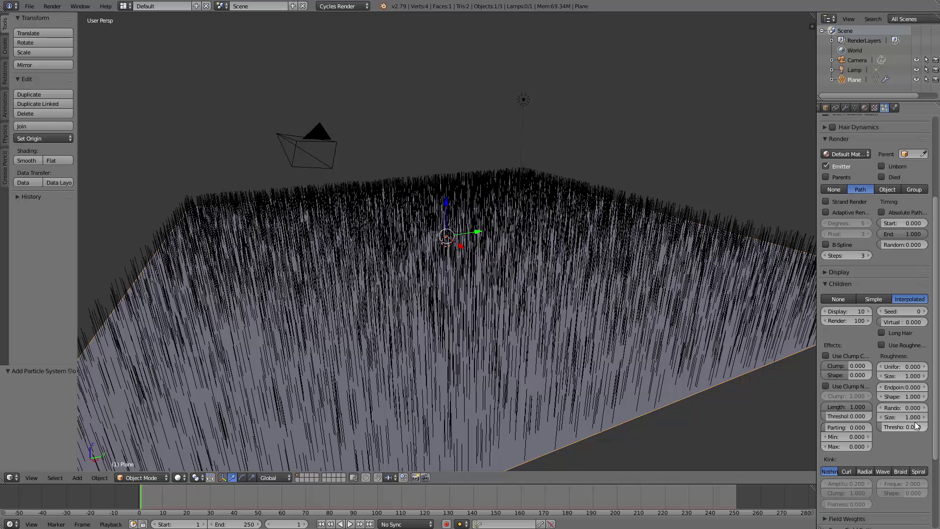
pyautogui.scroll(-3, 910, 462)
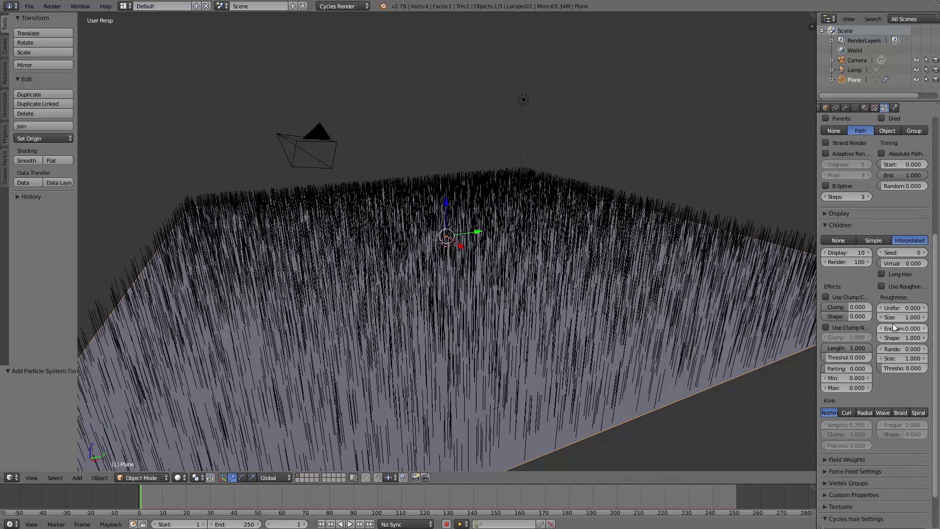
pyautogui.moveTo(902, 307)
pyautogui.mouseDown()
pyautogui.moveTo(937, 306)
pyautogui.moveTo(912, 306)
pyautogui.mouseUp()
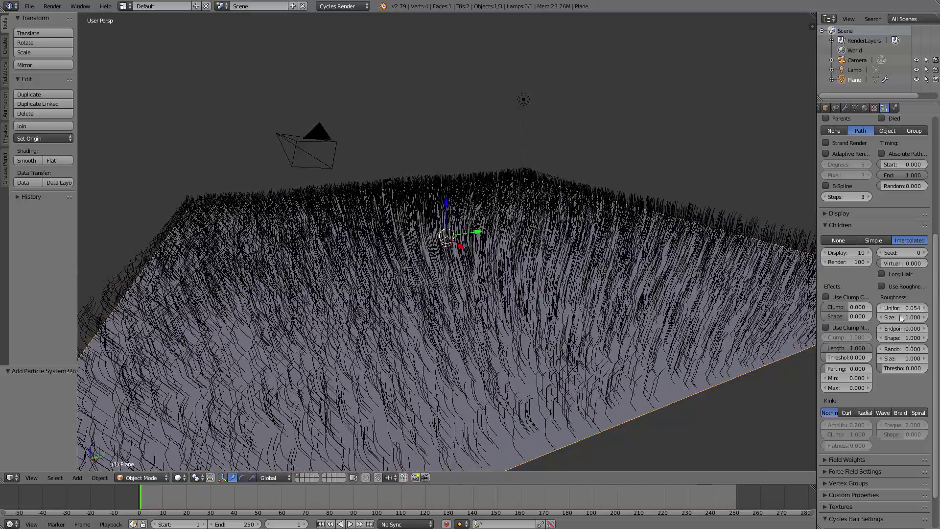
pyautogui.moveTo(898, 351); pyautogui.dragTo(905, 351)
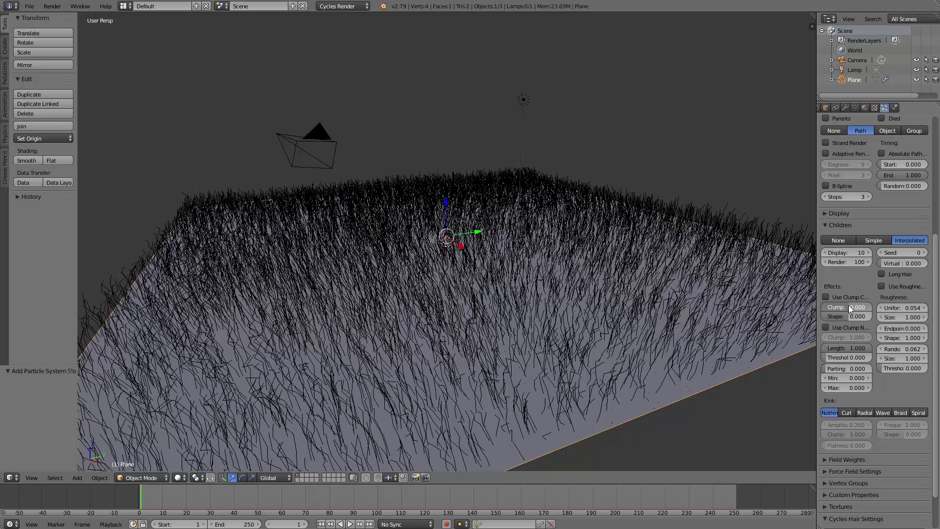
pyautogui.moveTo(847, 304)
pyautogui.mouseDown()
pyautogui.moveTo(825, 305)
pyautogui.moveTo(858, 305)
pyautogui.moveTo(840, 304)
pyautogui.mouseUp()
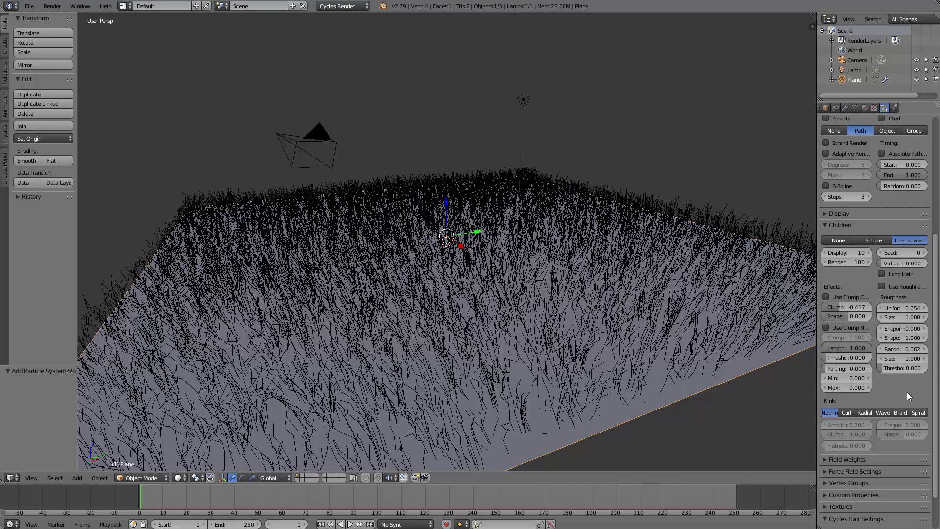
# - Preview the grass in rendered viewport shading from a lower angle, and return to solid shading
pyautogui.scroll(-3, 900, 374)
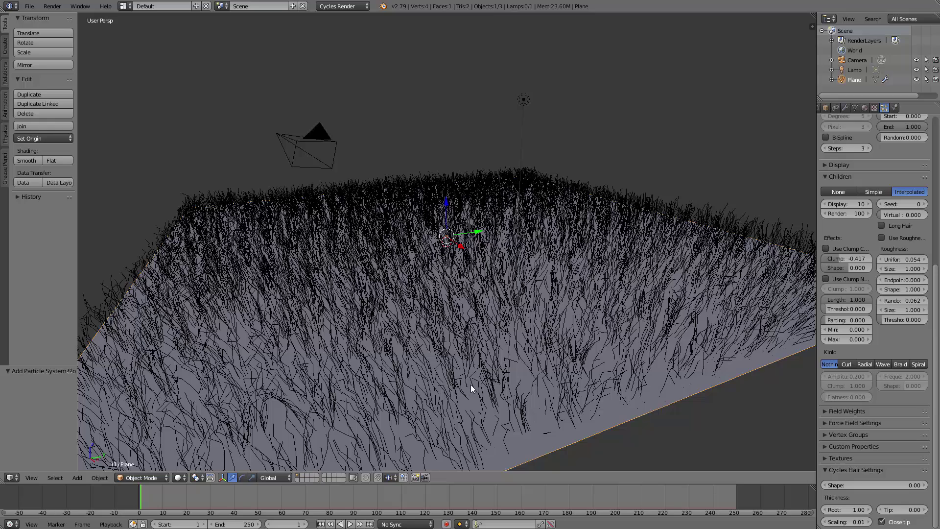
pyautogui.hotkey('shift', 'z')
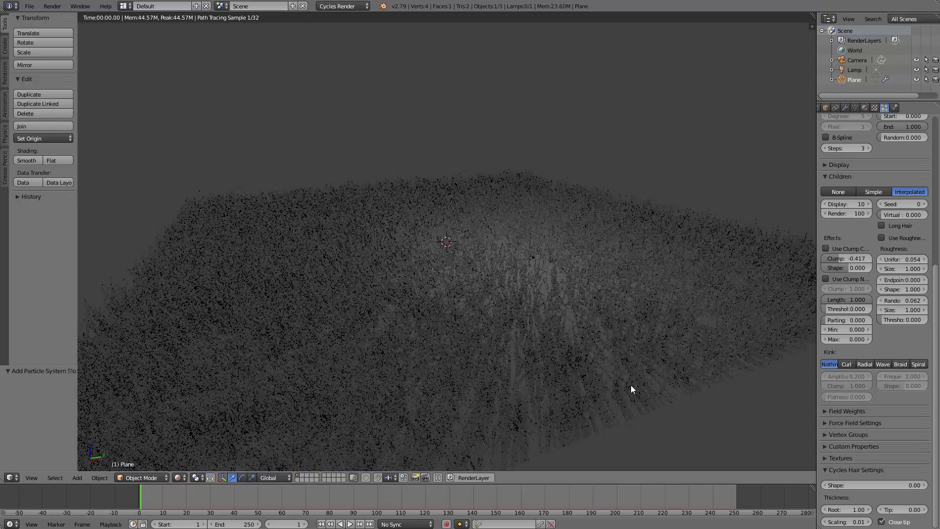
pyautogui.moveTo(636, 391); pyautogui.dragTo(624, 380, button='middle')
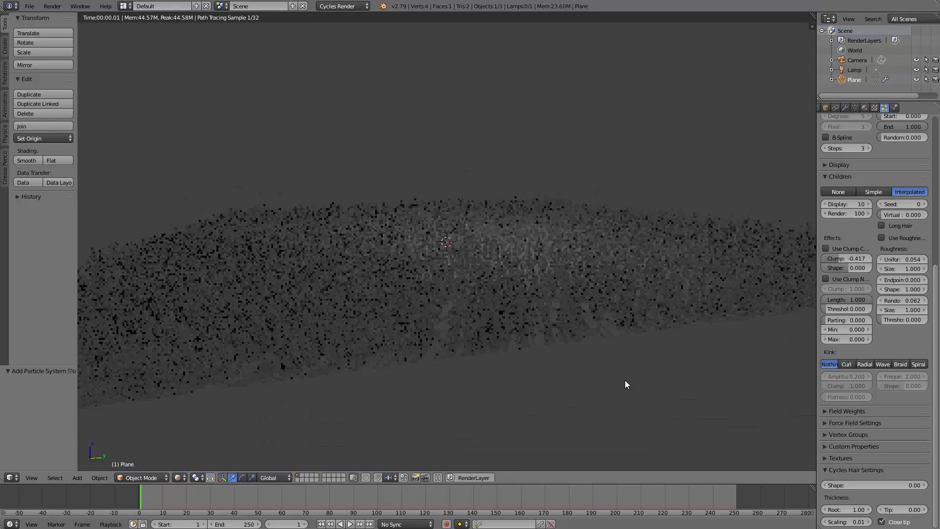
pyautogui.hotkey('shift', 'z')
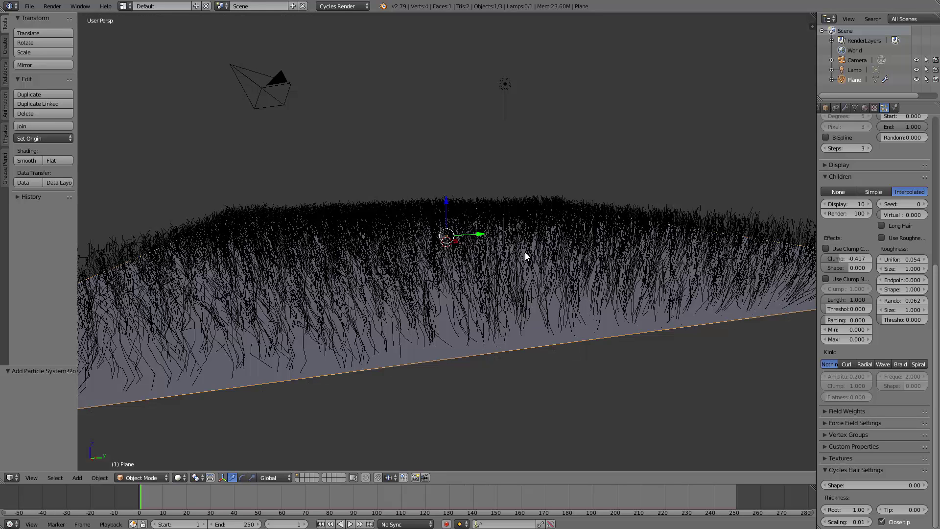
# - Change the lamp to a Sun, enable its nodes and set its emission strength to 10
pyautogui.rightClick(506, 85)
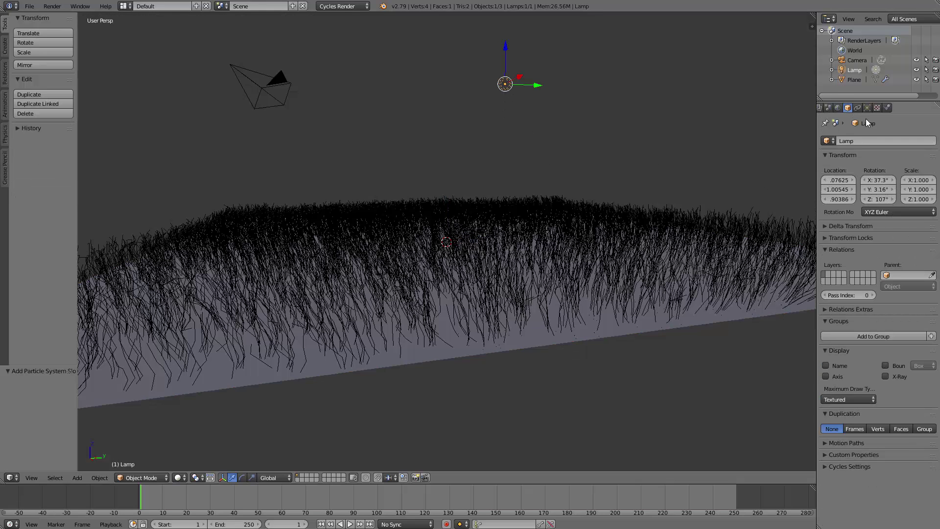
pyautogui.click(867, 108)
pyautogui.click(854, 194)
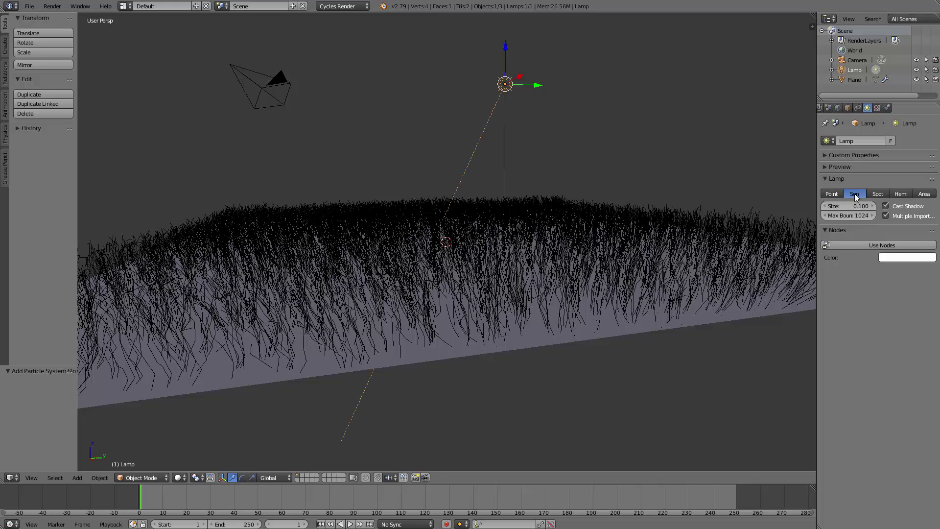
pyautogui.click(885, 246)
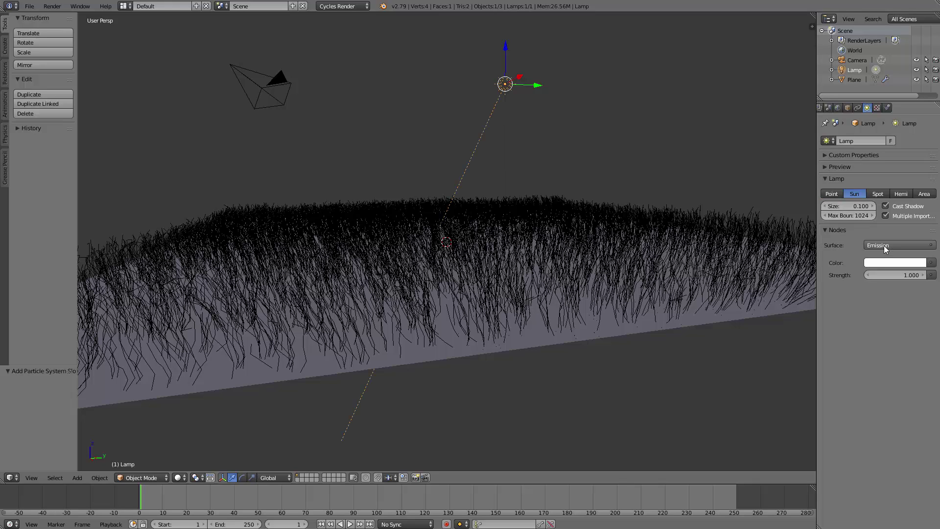
pyautogui.click(892, 275)
pyautogui.write('10')
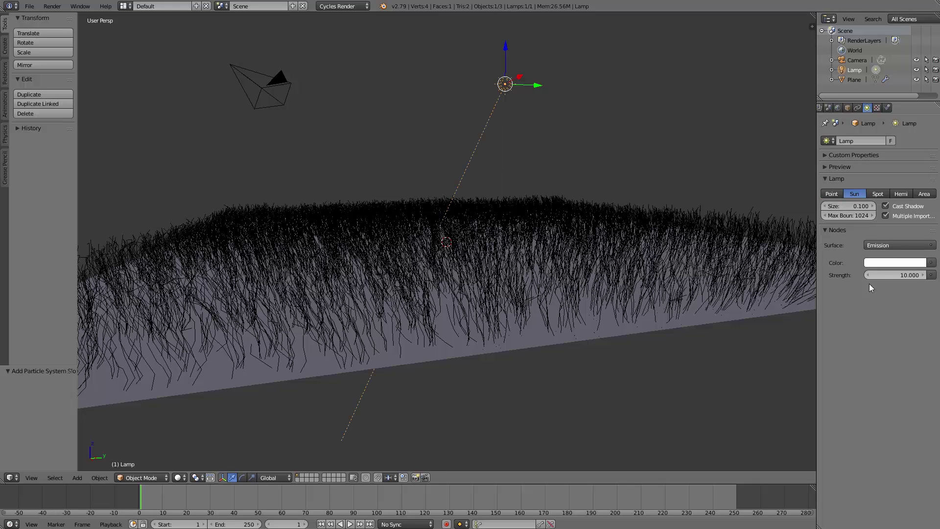
pyautogui.press('Return')
# - Rotate the sun lamp by about 41.1° and display the viewport with rendered shading
pyautogui.press('r')
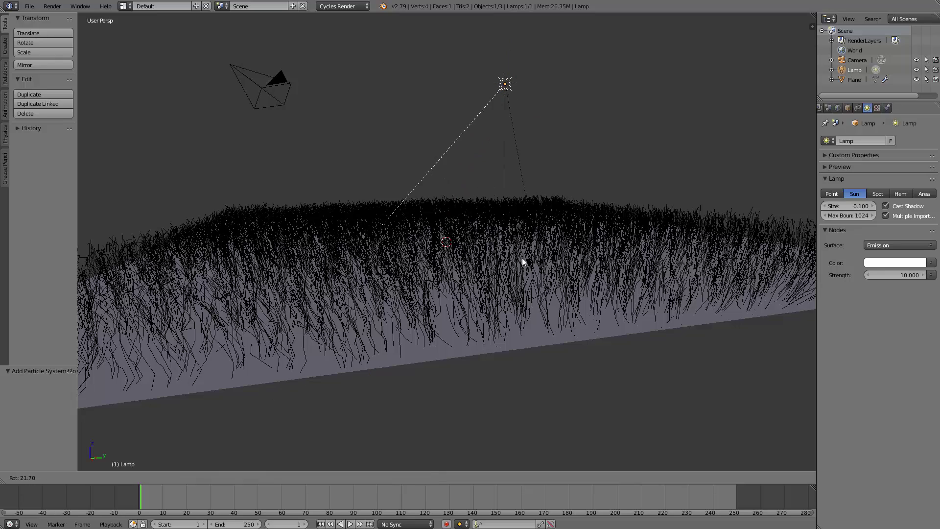
pyautogui.click(482, 233)
pyautogui.hotkey('shift', 'z')
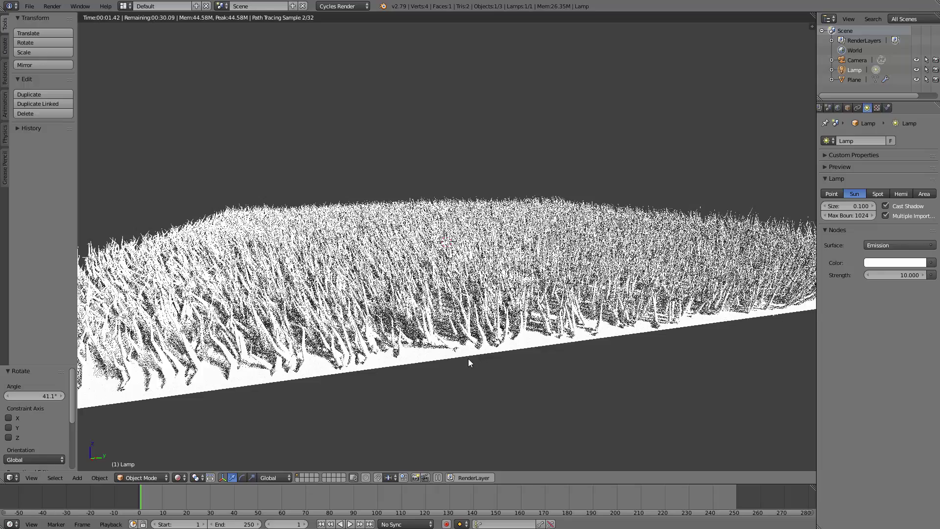
# - Set the sun lamp's emission strength to 50
pyautogui.scroll(1, 468, 358)
pyautogui.click(896, 275)
pyautogui.write('50')
pyautogui.press('Return')
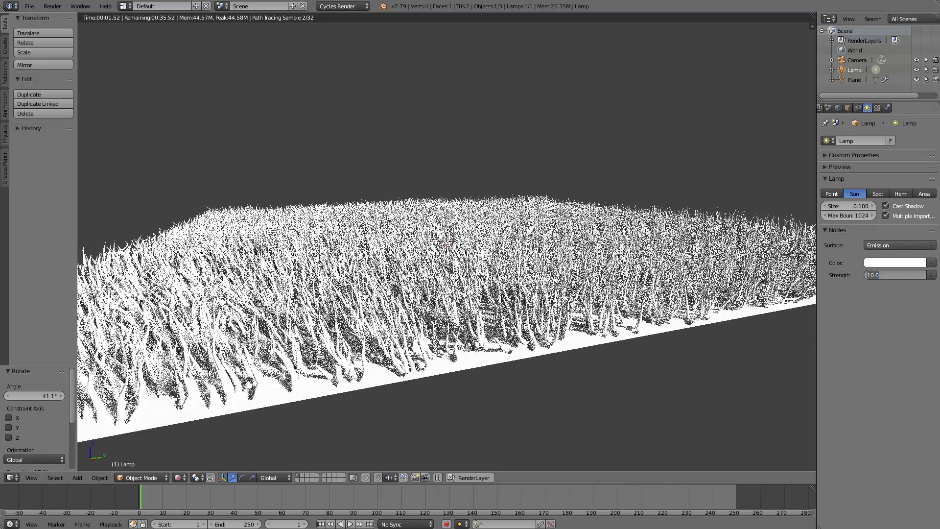
# - Set the sun lamp's emission strength to 5 and return the viewport to solid shading
pyautogui.click(889, 277)
pyautogui.write('5')
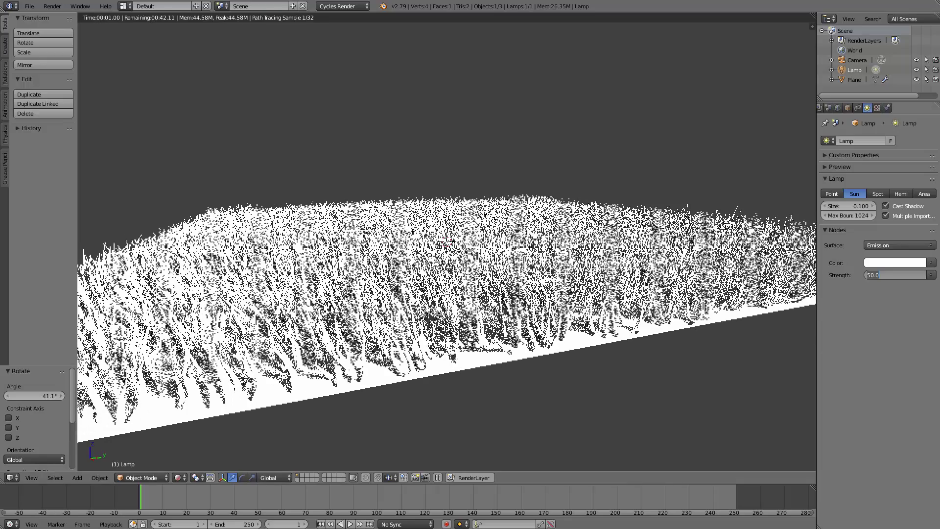
pyautogui.press('Return')
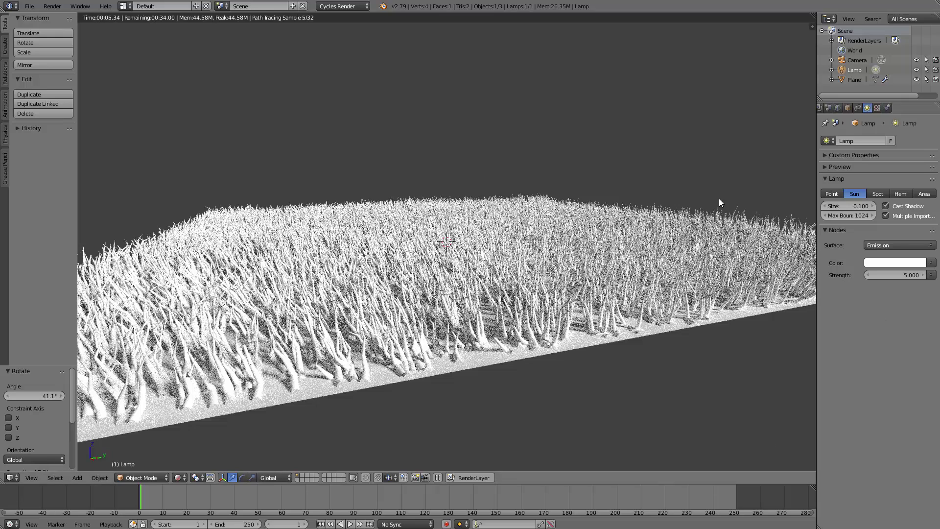
pyautogui.hotkey('shift', 'z')
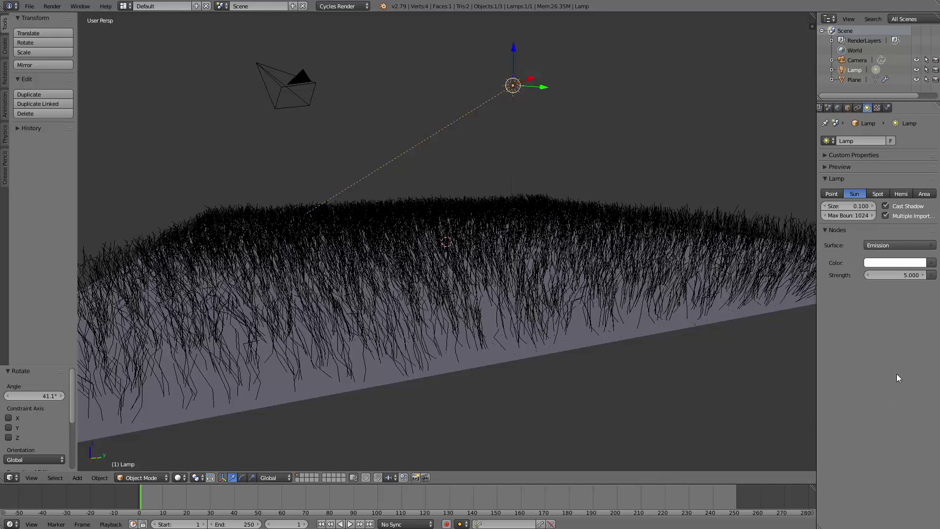
# - Set the hair thickness of the plane's particle system to 0.20 at the root and 0.10 at the tip
pyautogui.rightClick(621, 241)
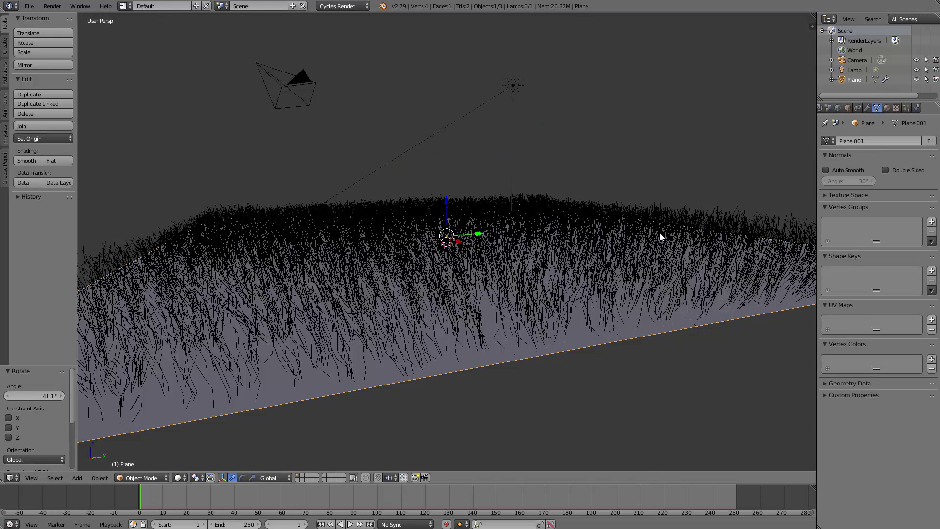
pyautogui.click(906, 107)
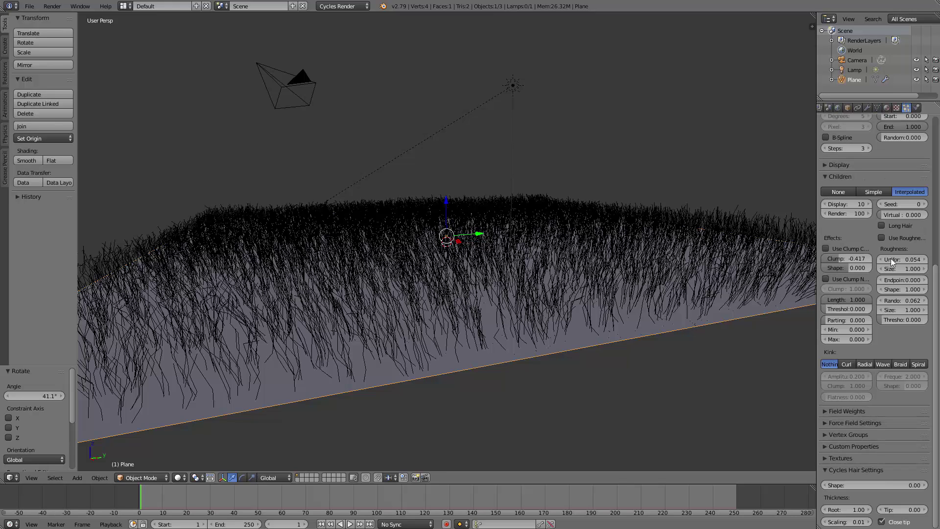
pyautogui.click(854, 509)
pyautogui.write('2')
pyautogui.press('Tab')
pyautogui.press('BackSpace')
pyautogui.press('Return')
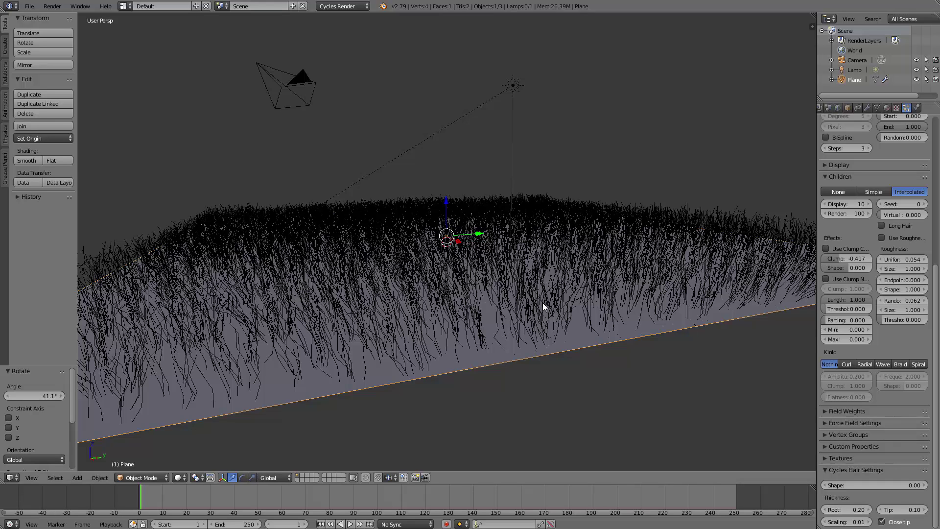
# - Preview the thinner grass blades in rendered viewport shading, and return to solid shading
pyautogui.hotkey('shift', 'z')
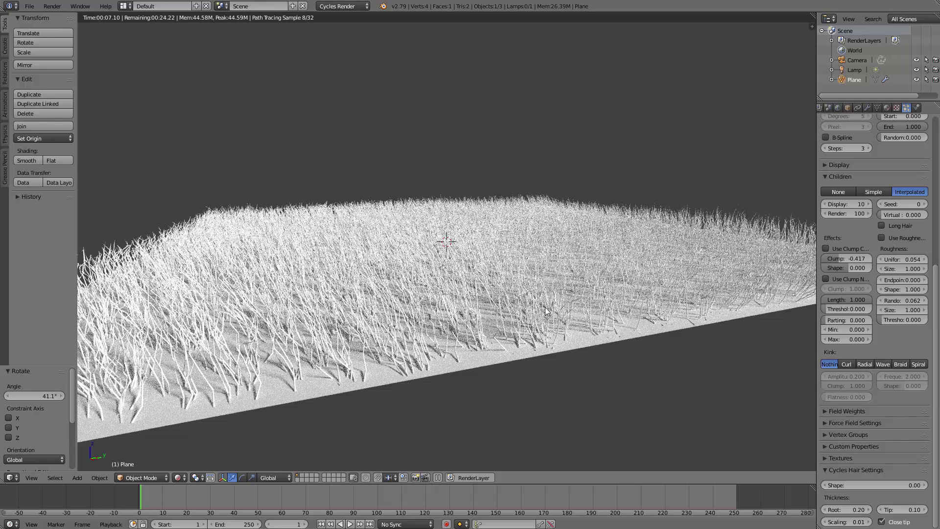
pyautogui.scroll(4, 877, 241)
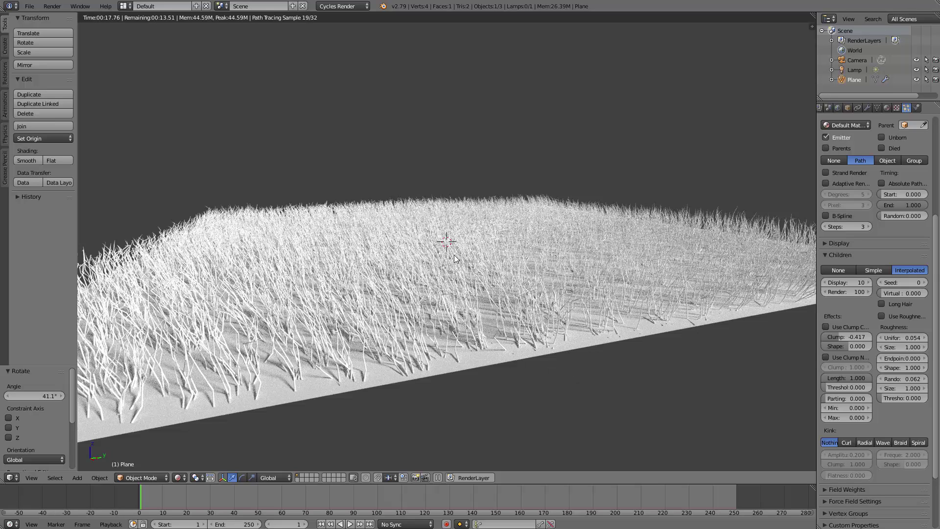
pyautogui.hotkey('shift', 'z')
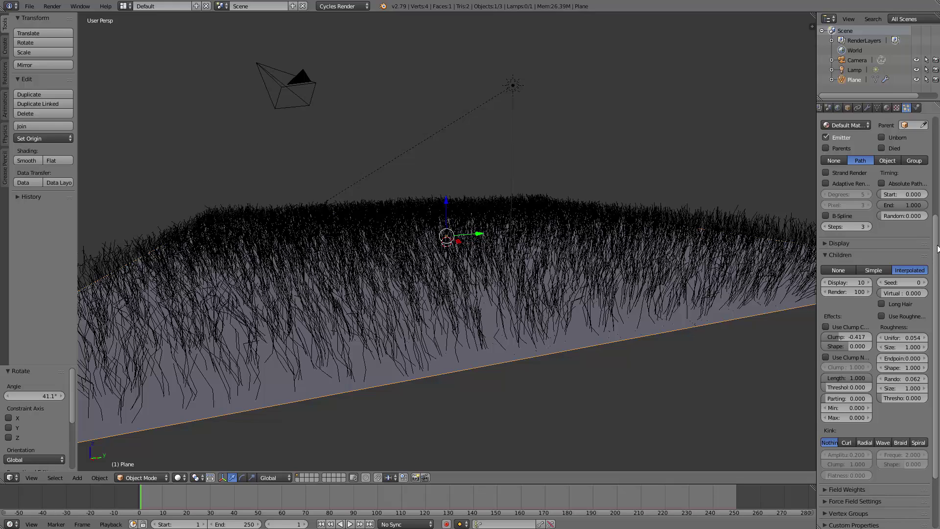
# - Add a new material to the plane with a dark green Diffuse BSDF color, and check it in rendered shading
pyautogui.moveTo(936, 247); pyautogui.dragTo(936, 142)
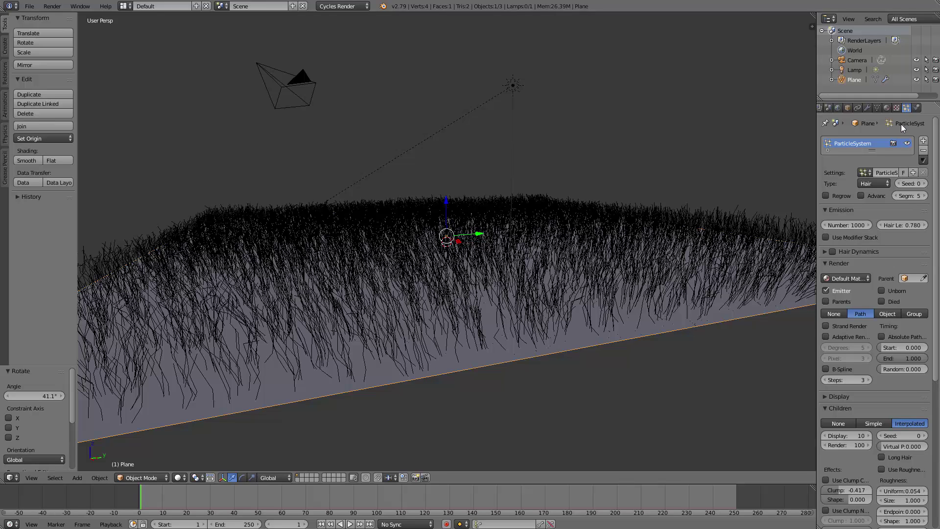
pyautogui.click(886, 108)
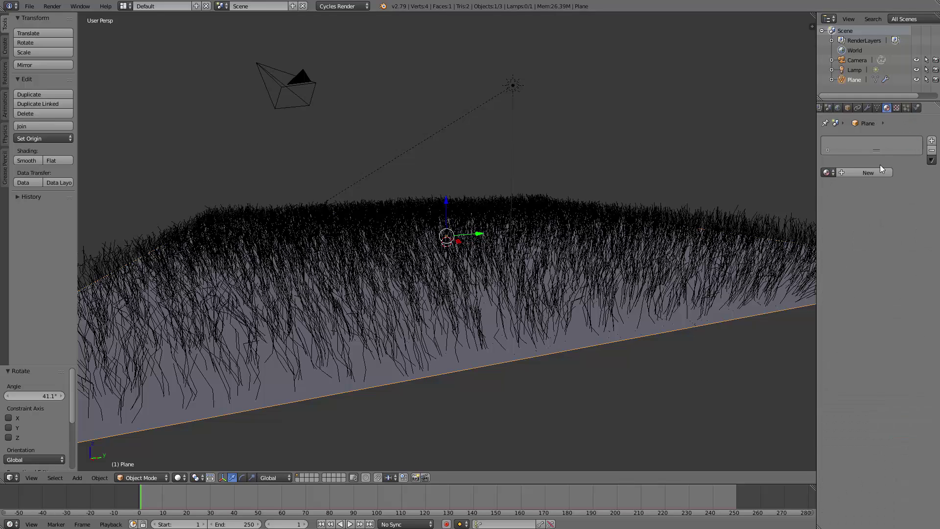
pyautogui.click(869, 172)
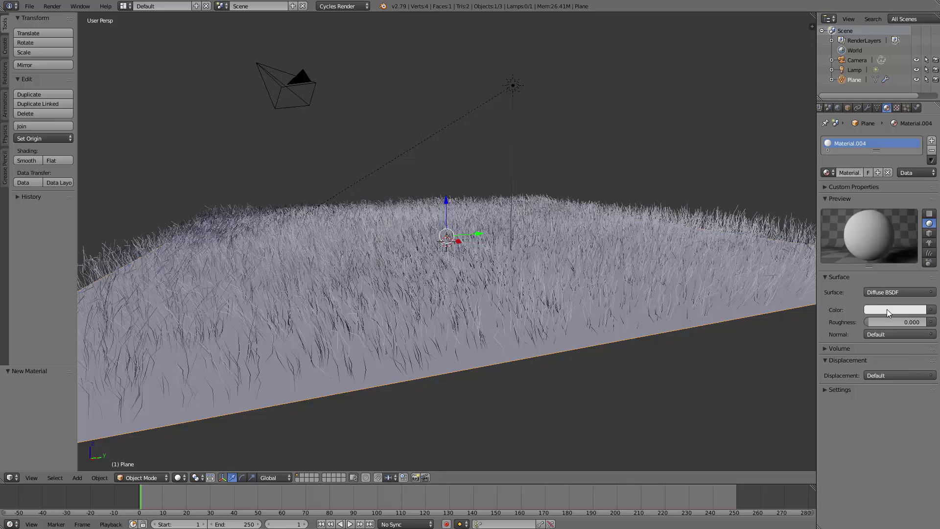
pyautogui.click(886, 309)
pyautogui.click(842, 188)
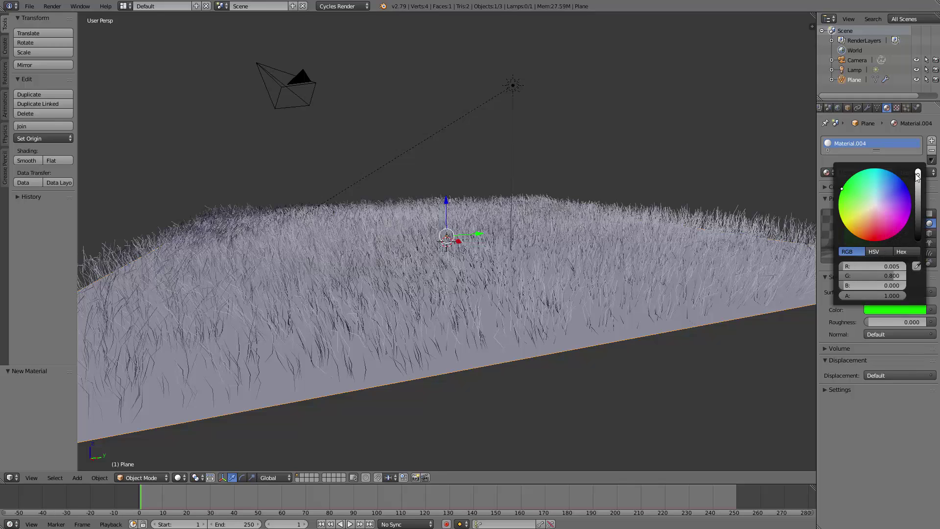
pyautogui.moveTo(918, 175); pyautogui.dragTo(917, 207)
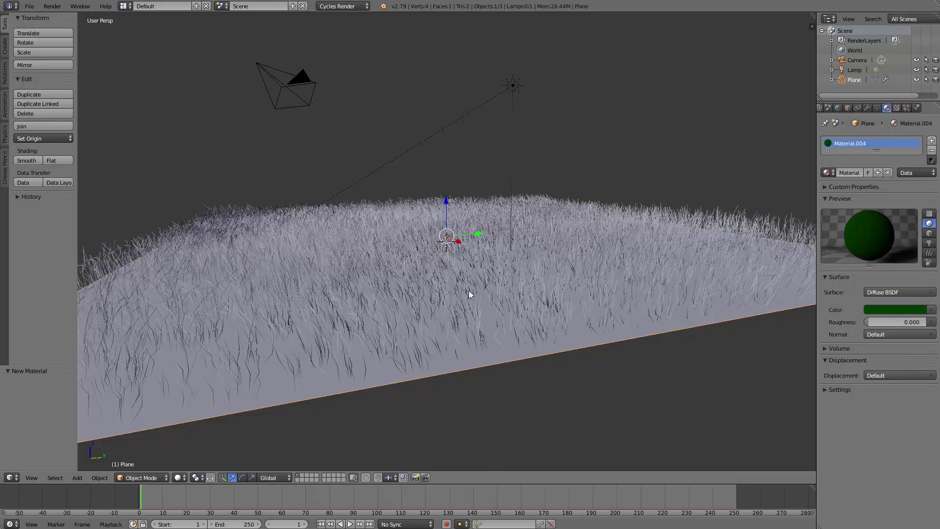
pyautogui.hotkey('shift', 'z')
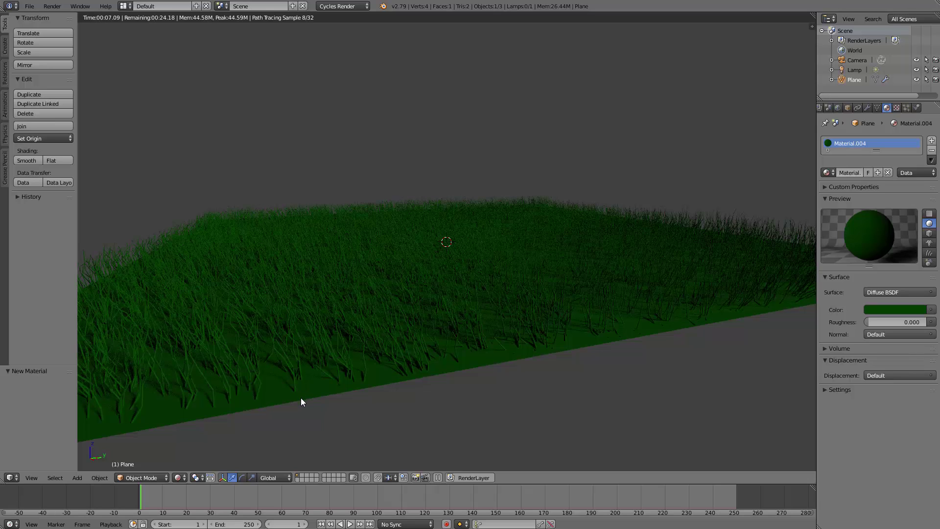
pyautogui.hotkey('shift', 'z')
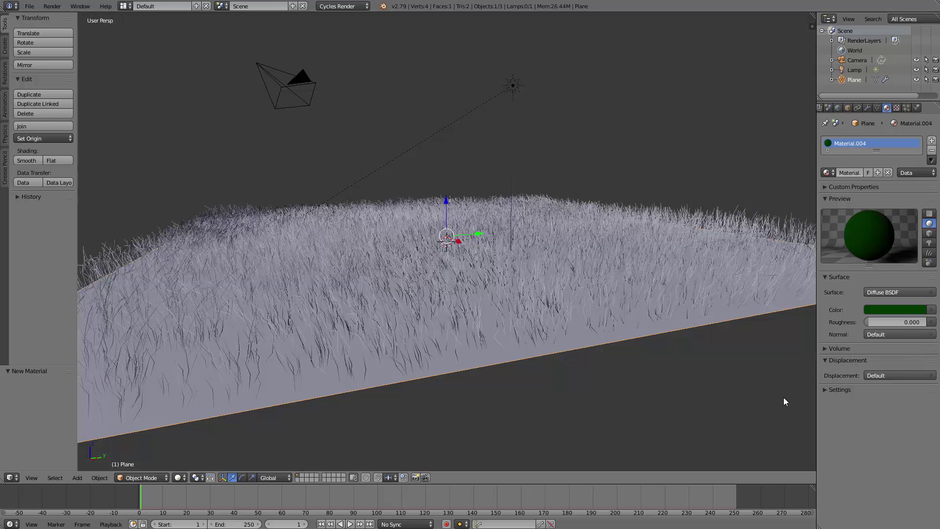
# - Set the sun lamp's emission strength to 10 and check the green grass in rendered shading
pyautogui.rightClick(512, 87)
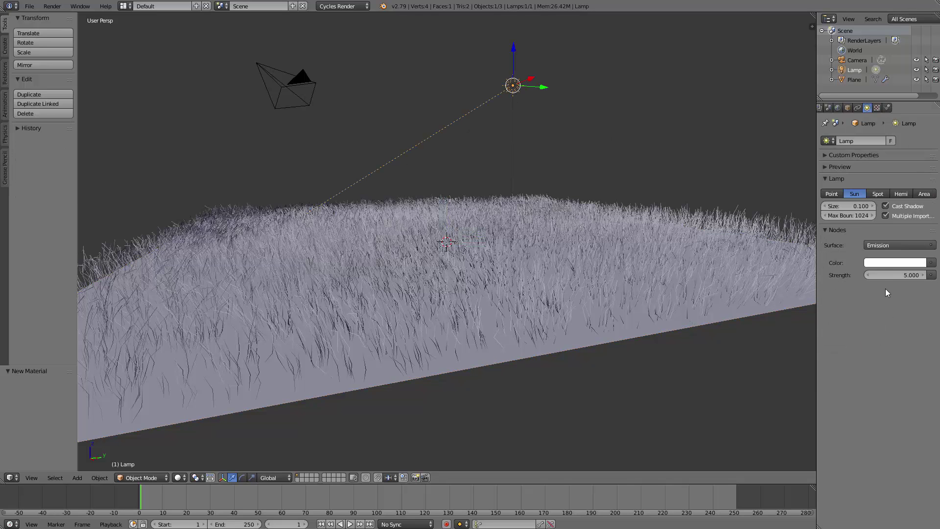
pyautogui.click(895, 275)
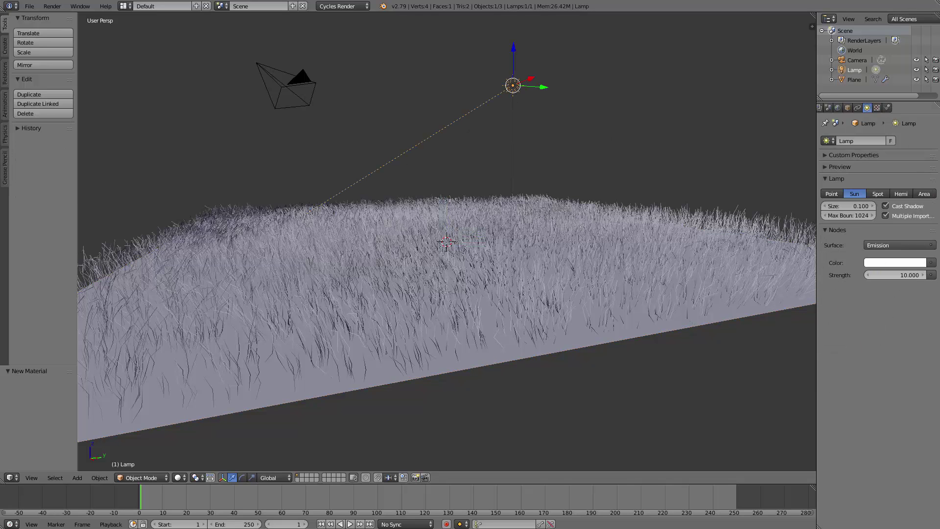
pyautogui.press('Return')
pyautogui.hotkey('shift', 'z')
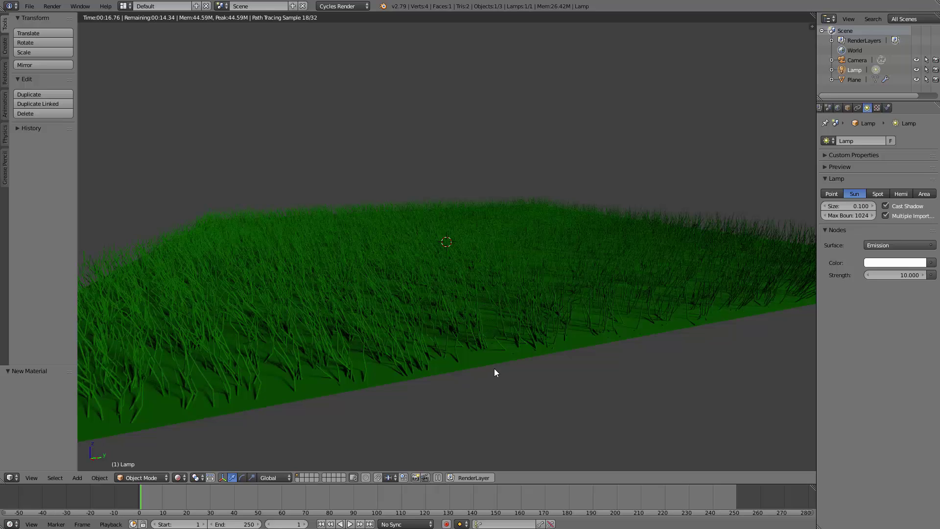
pyautogui.hotkey('shift', 'z')
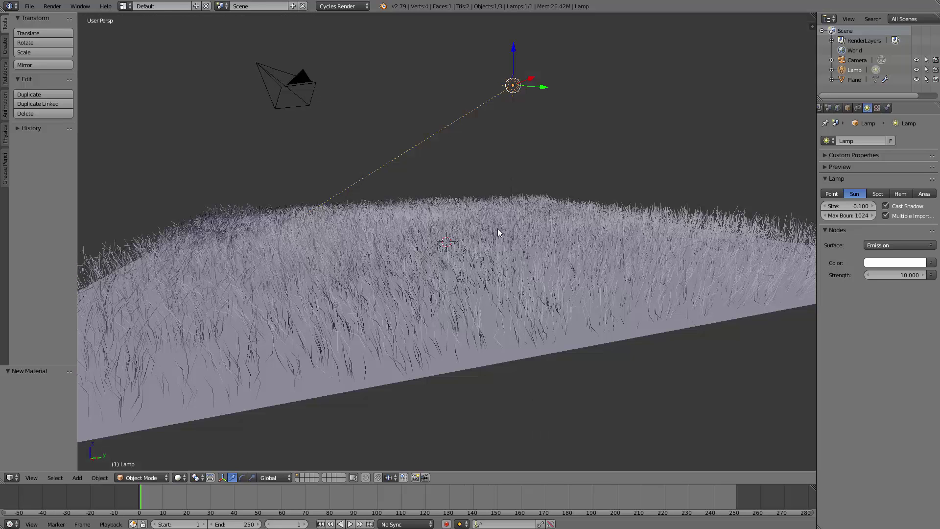
# - Use an Image Texture with grass-field-texture.jpg as the plane material's color, and check it in rendered shading
pyautogui.rightClick(571, 249)
pyautogui.click(886, 108)
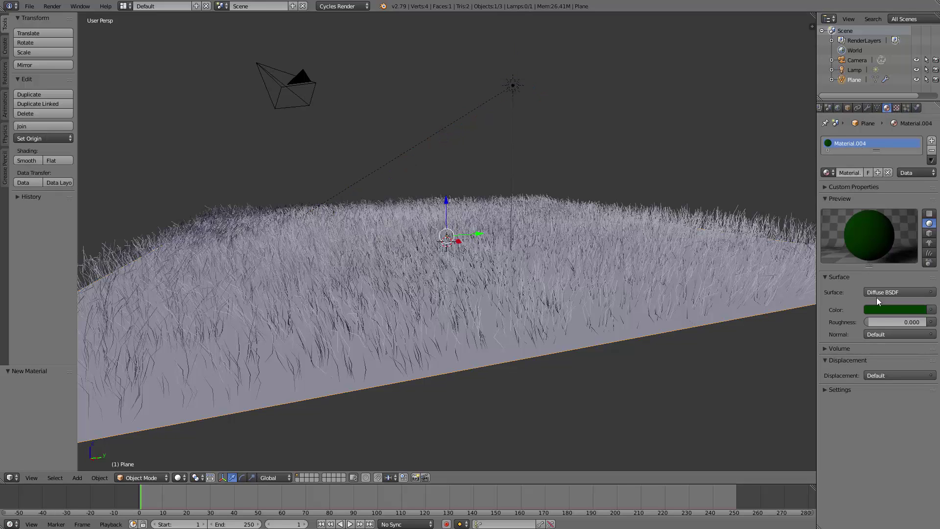
pyautogui.click(930, 309)
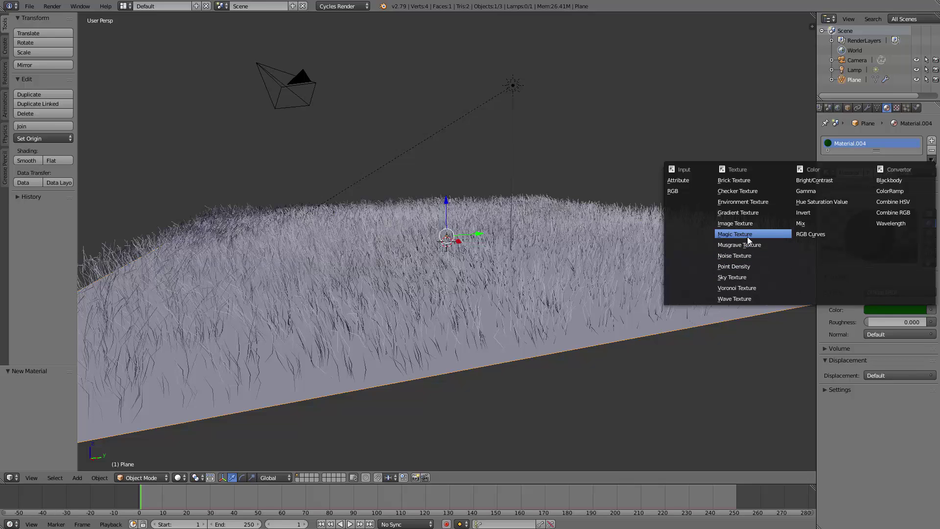
pyautogui.click(737, 225)
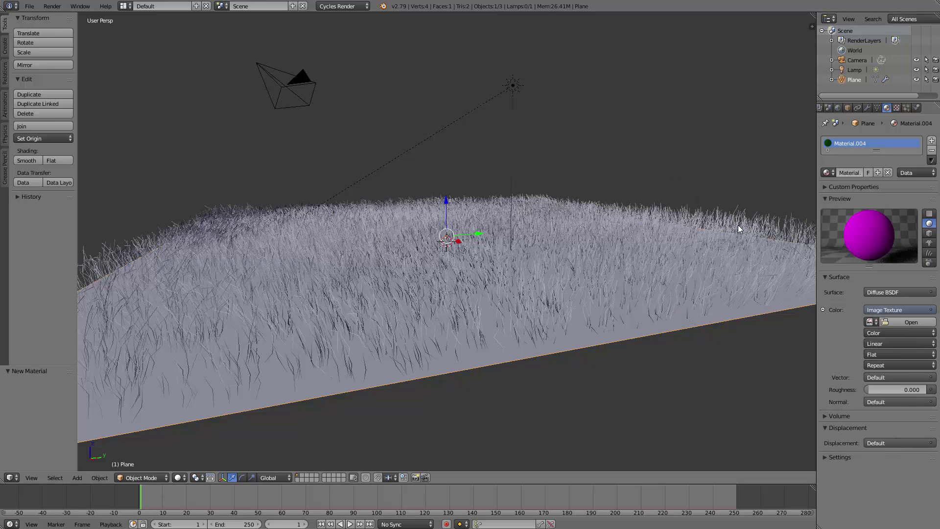
pyautogui.click(869, 322)
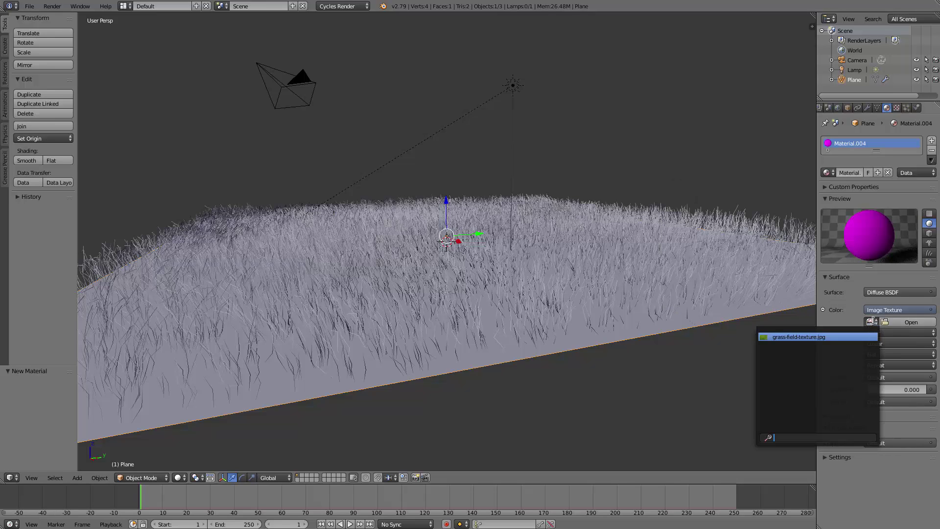
pyautogui.click(805, 337)
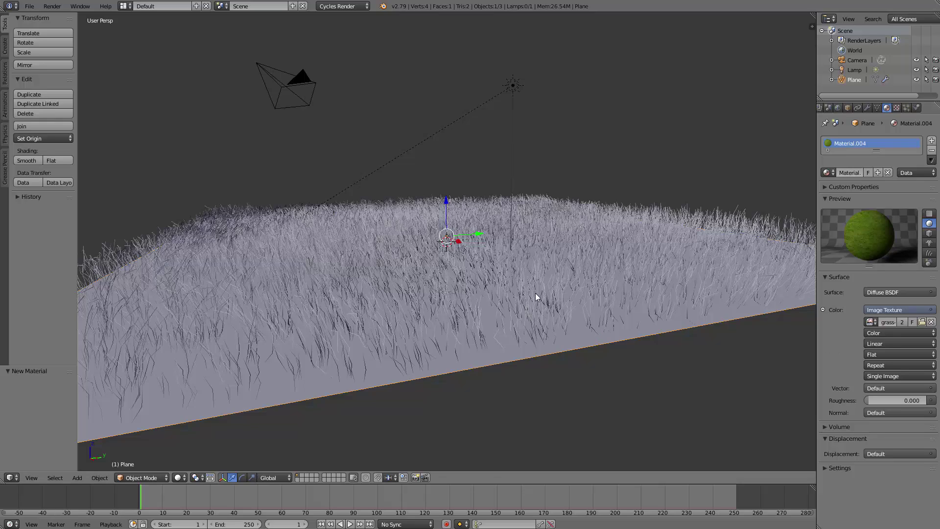
pyautogui.hotkey('shift', 'z')
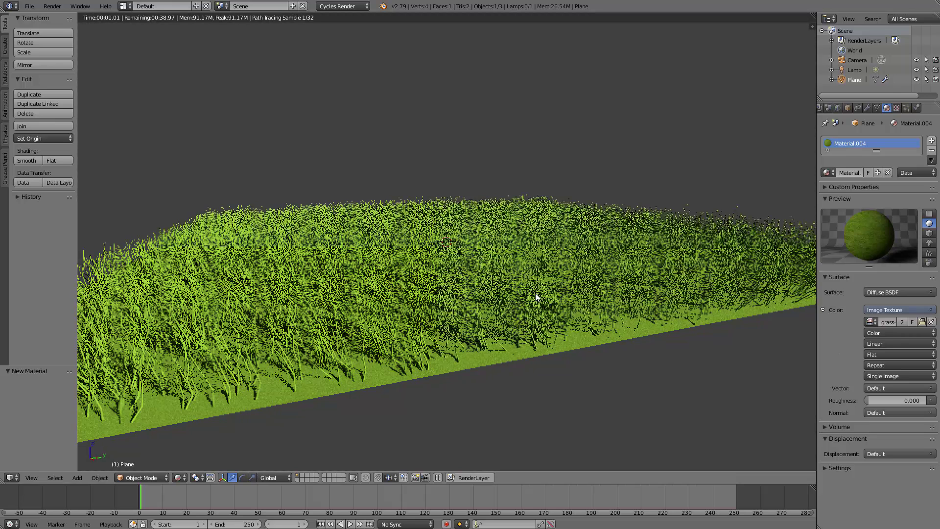
pyautogui.hotkey('shift', 'z')
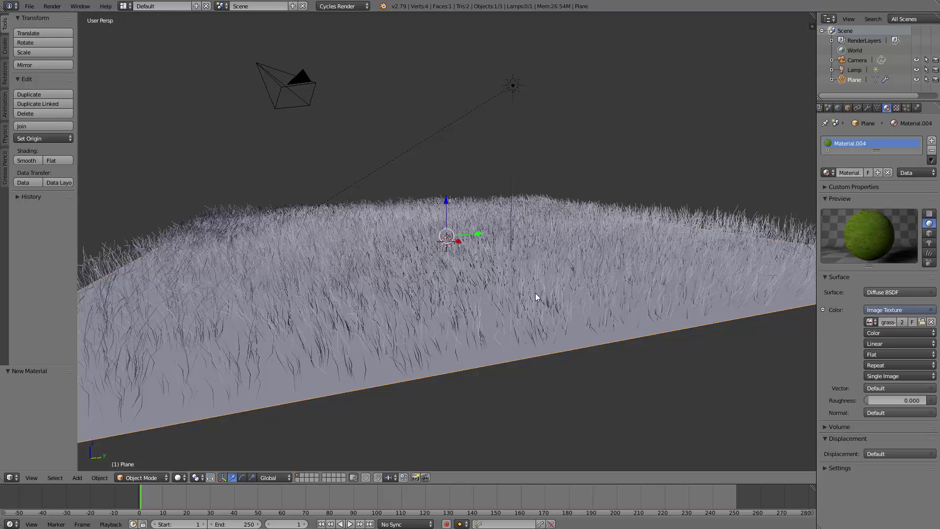
# - Unwrap the plane's face in Edit Mode with the standard Unwrap method, and return to Object Mode
pyautogui.press('Tab')
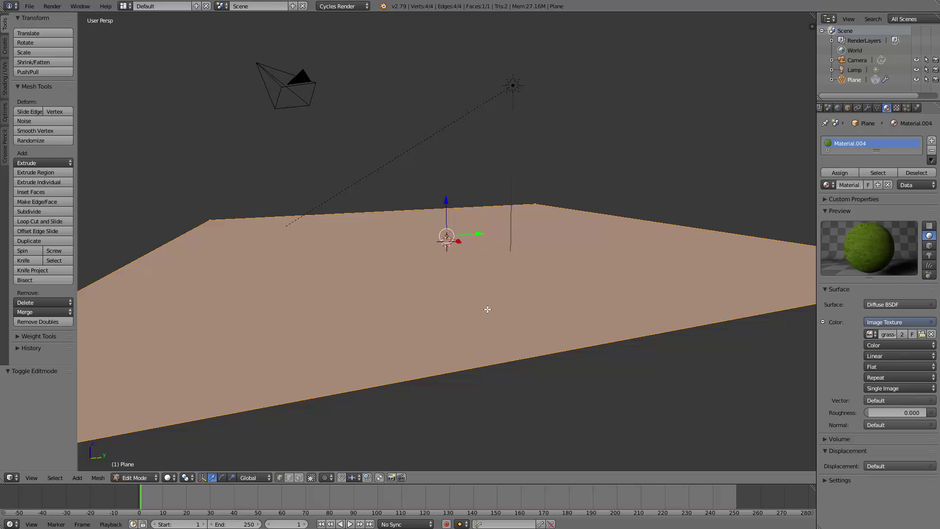
pyautogui.press('u')
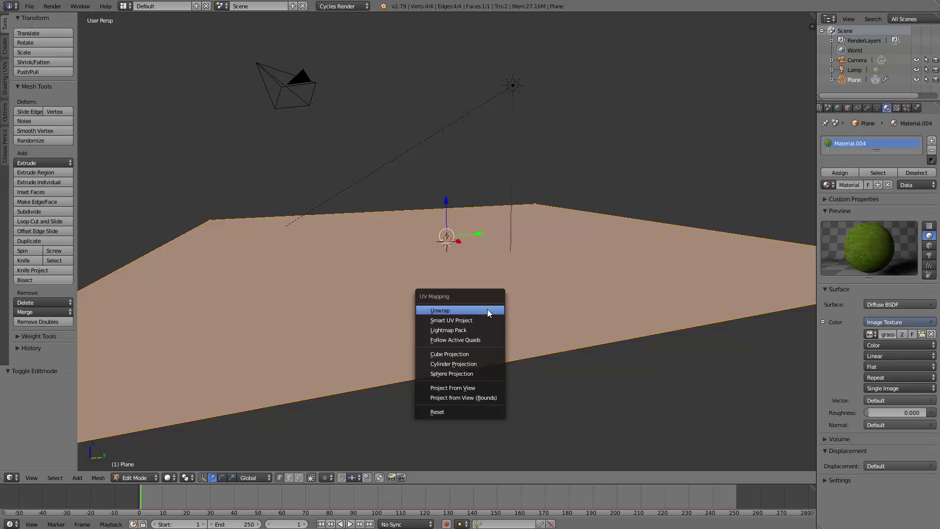
pyautogui.click(487, 310)
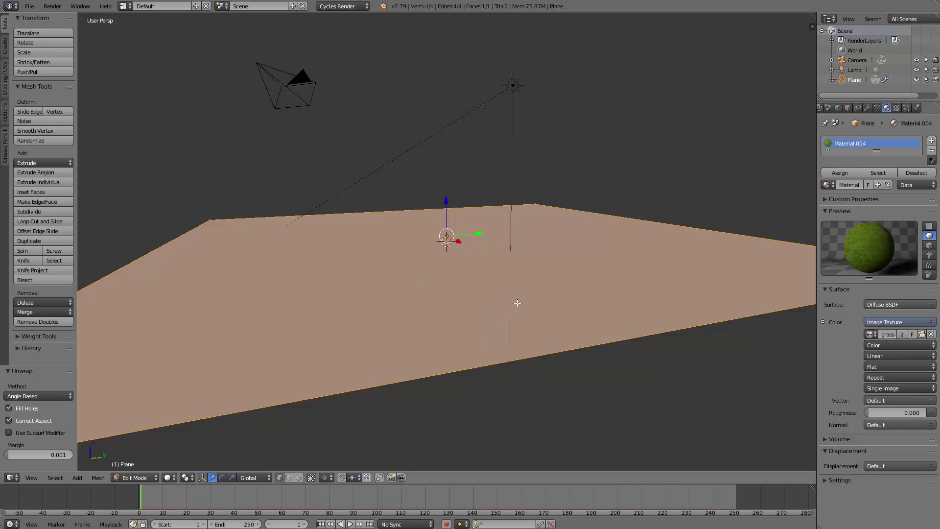
pyautogui.press('Tab')
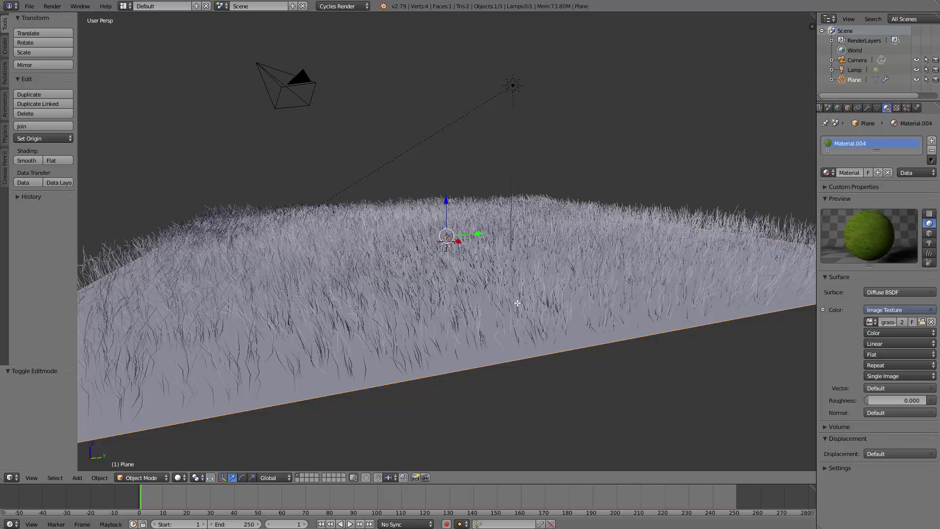
# - Inspect the textured grass in rendered shading from a higher angle, and start rendering the image of the scene
pyautogui.hotkey('shift', 'z')
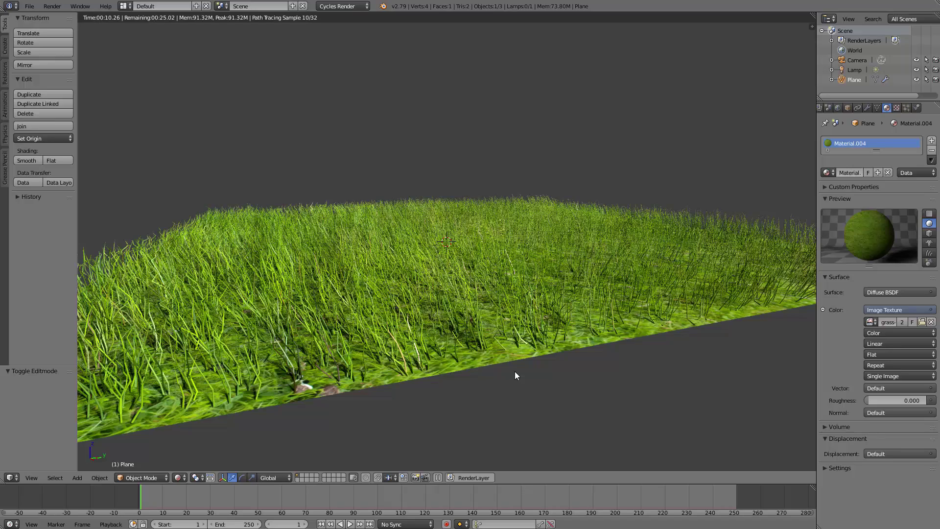
pyautogui.moveTo(481, 331); pyautogui.dragTo(518, 367, button='middle')
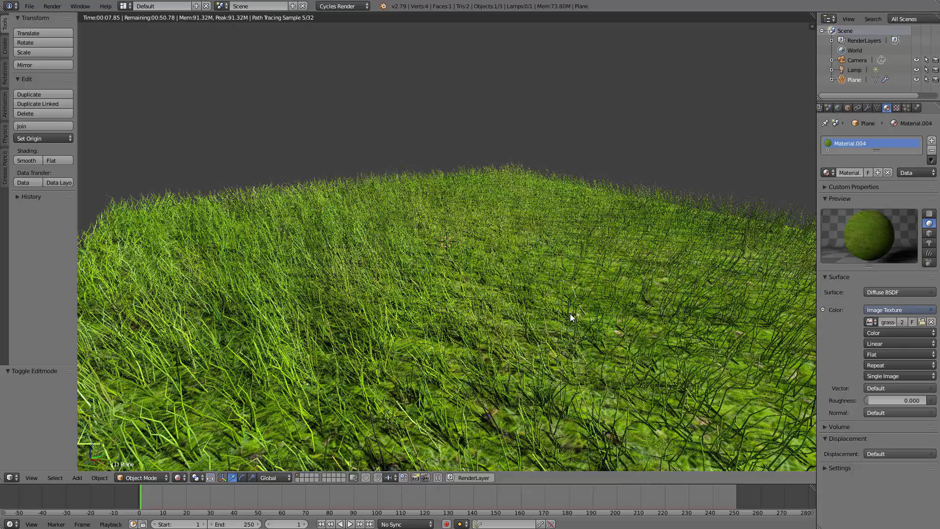
pyautogui.press('F12')
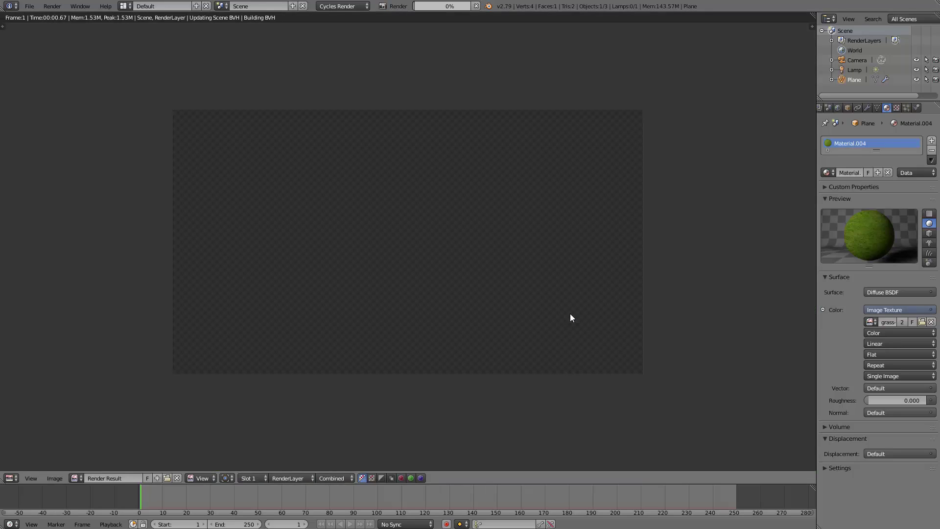